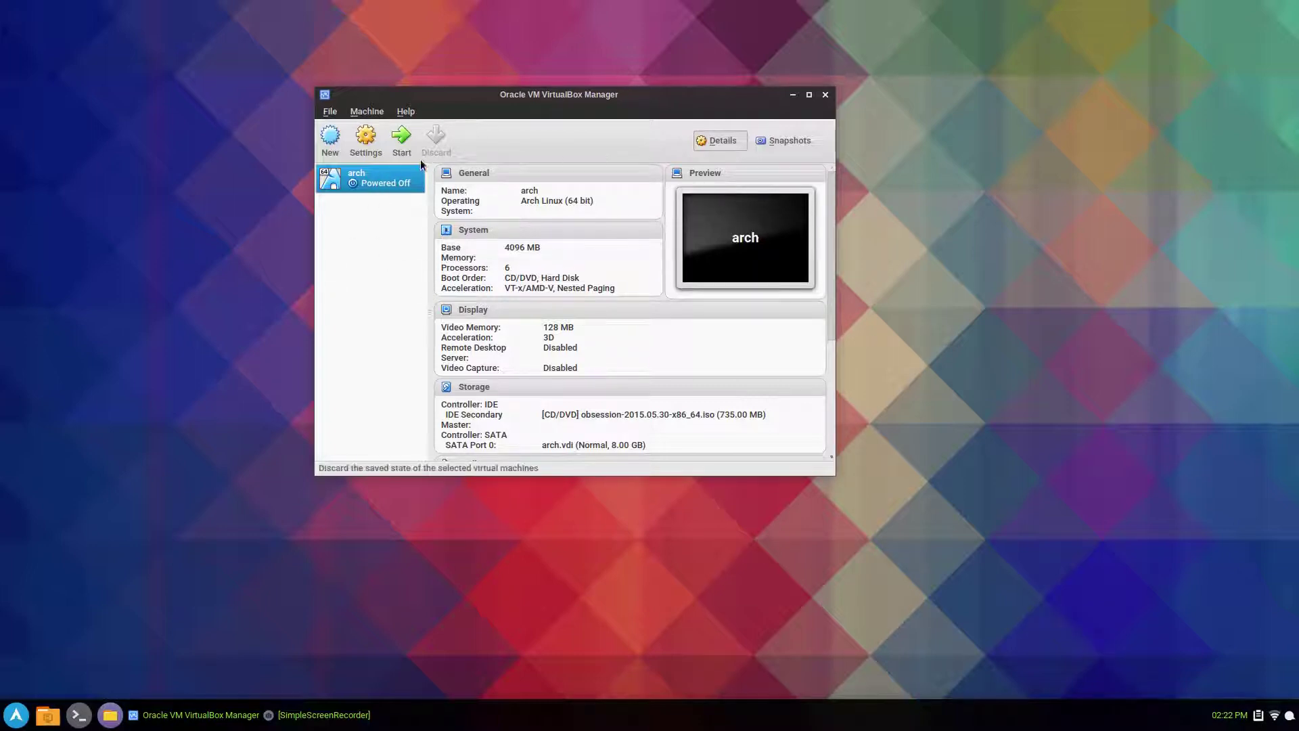
# - Start the arch VM, close the Manager, and add the 'nomodest' parameter to the kernel line, fixing the typo
pyautogui.click(403, 142)
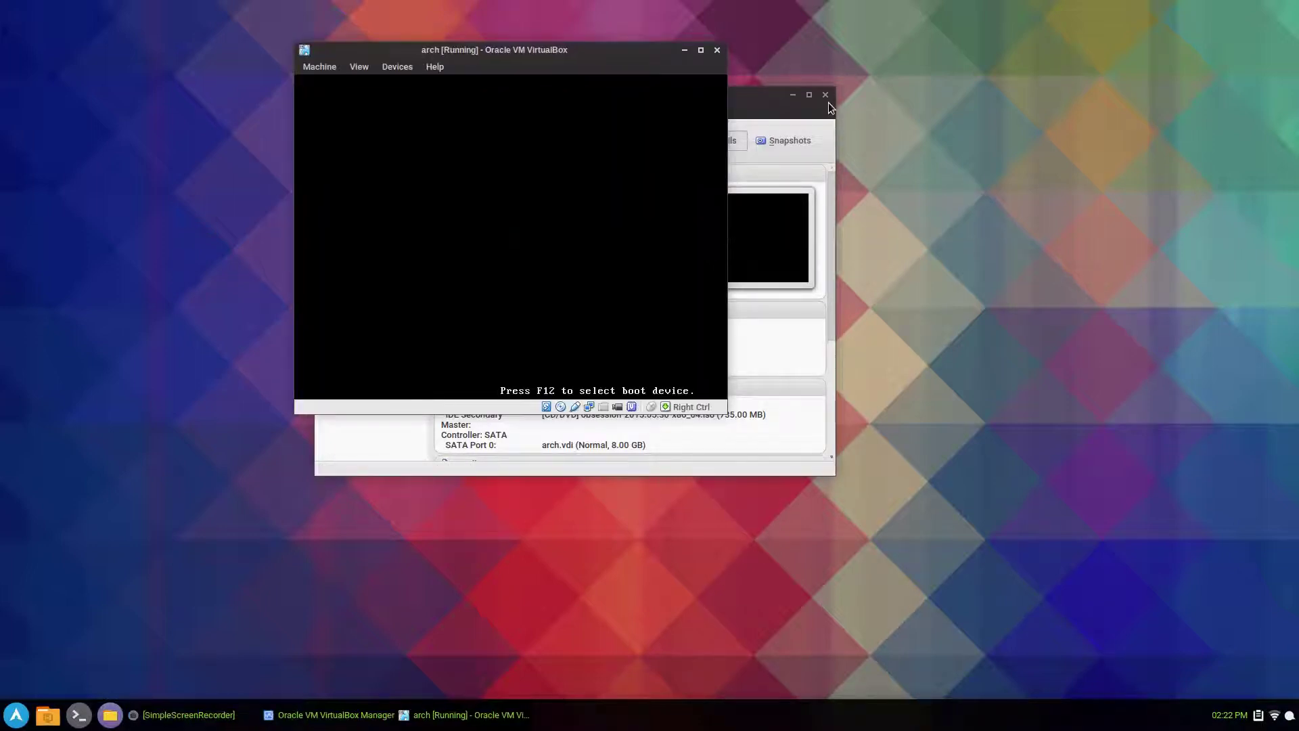
pyautogui.click(825, 92)
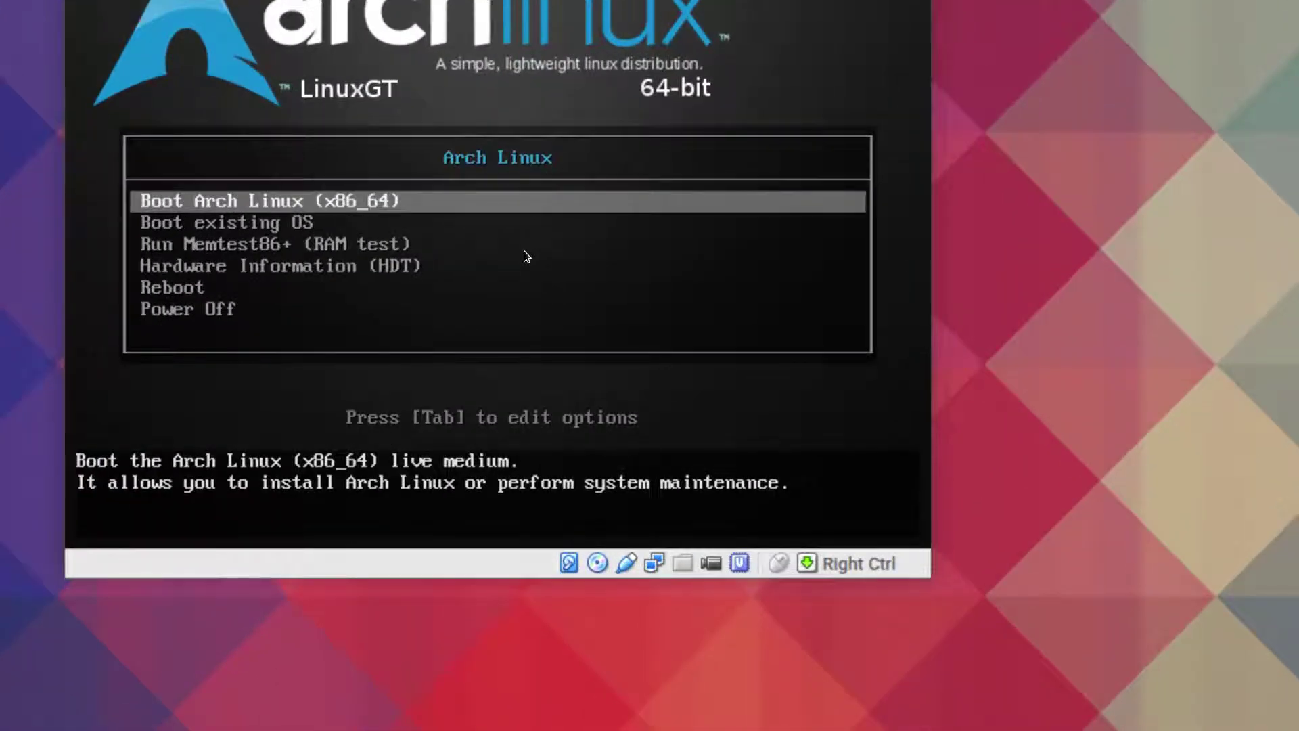
pyautogui.press('Tab')
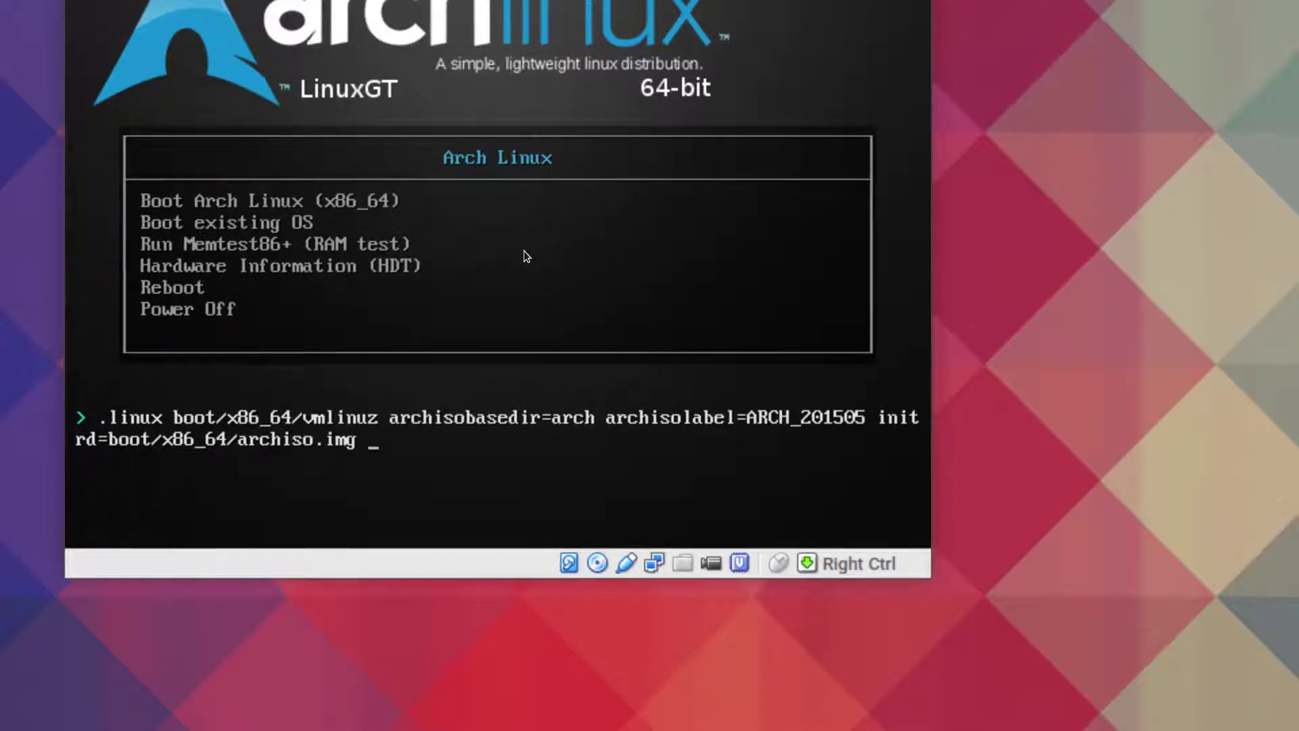
pyautogui.write('nomodest')
pyautogui.press('BackSpace')
pyautogui.press('BackSpace')
pyautogui.press('BackSpace')
pyautogui.press('BackSpace')
pyautogui.press('BackSpace')
pyautogui.press('BackSpace')
pyautogui.press('BackSpace')
pyautogui.press('BackSpace')
pyautogui.press('BackSpace')
pyautogui.press('BackSpace')
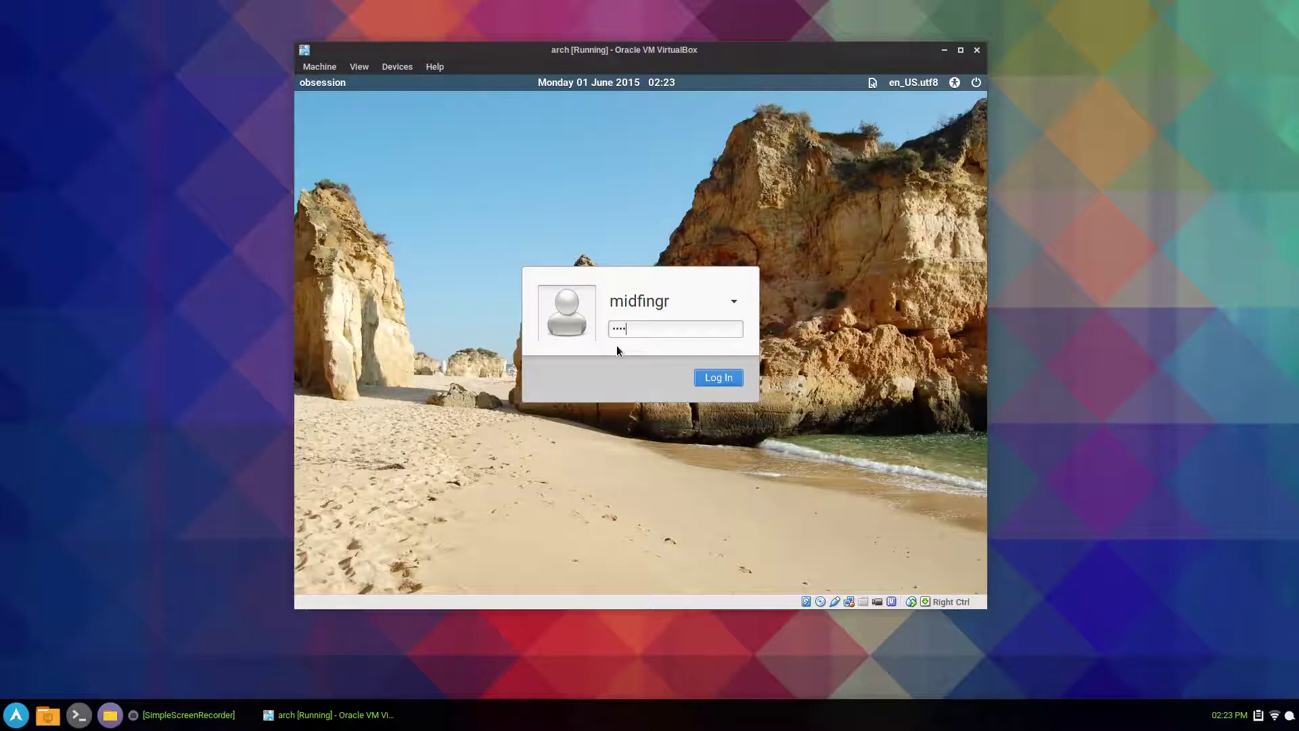
# - Boot the live OBSession system and log in at LightDM with the user password
pyautogui.press('Return')
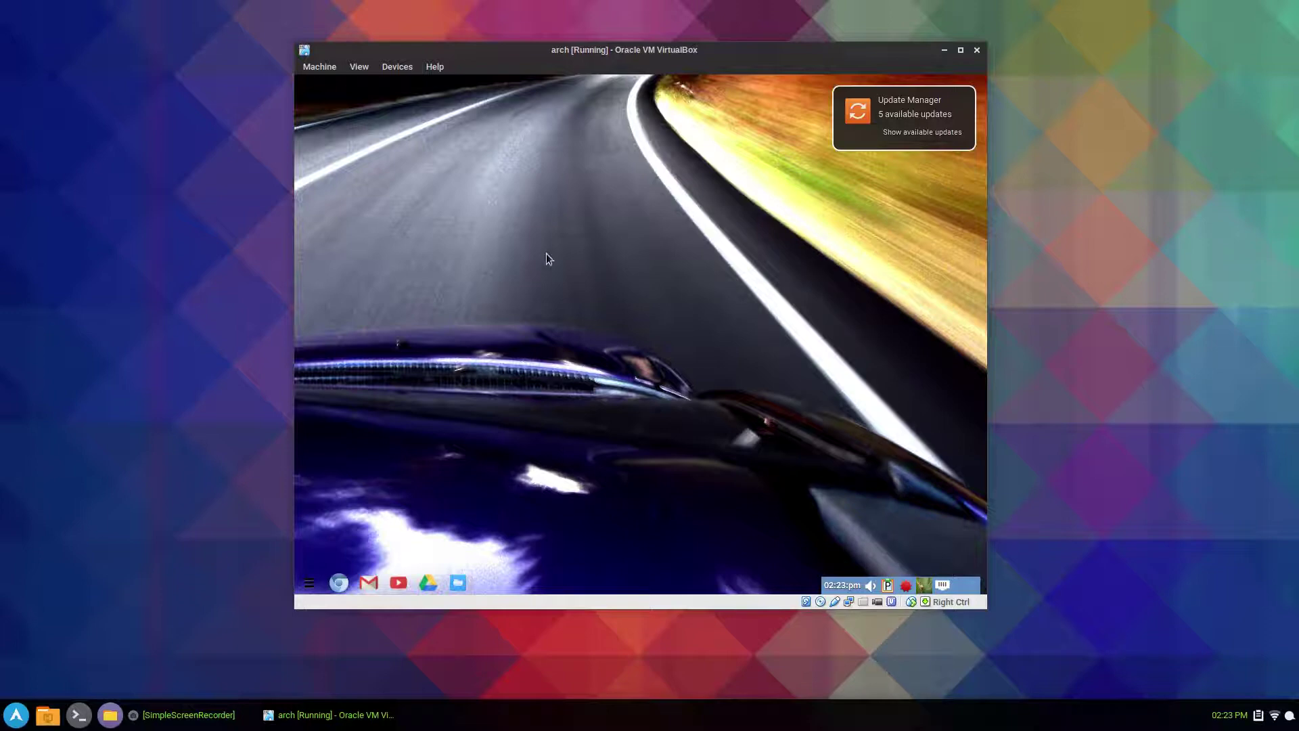
# - From the desktop menu's Control Panel, launch Disk Partition Manager with the administrator password
pyautogui.rightClick(574, 245)
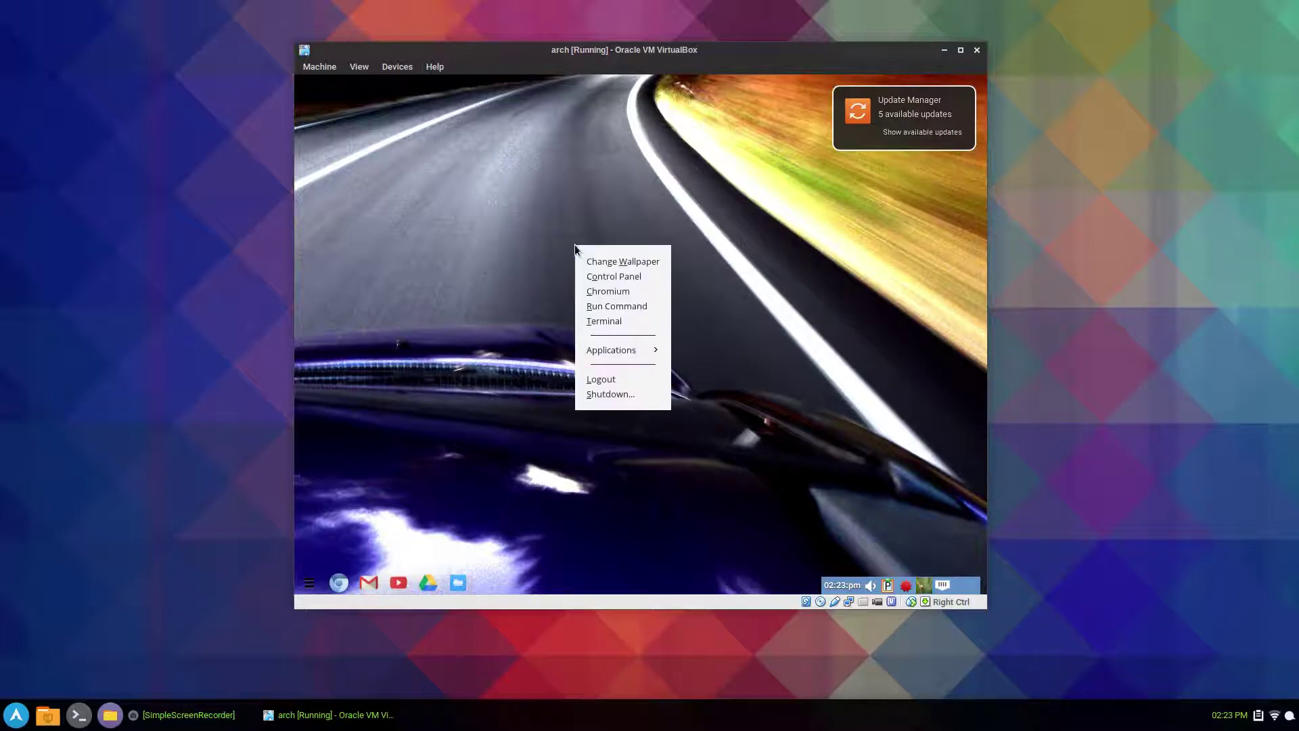
pyautogui.click(474, 267)
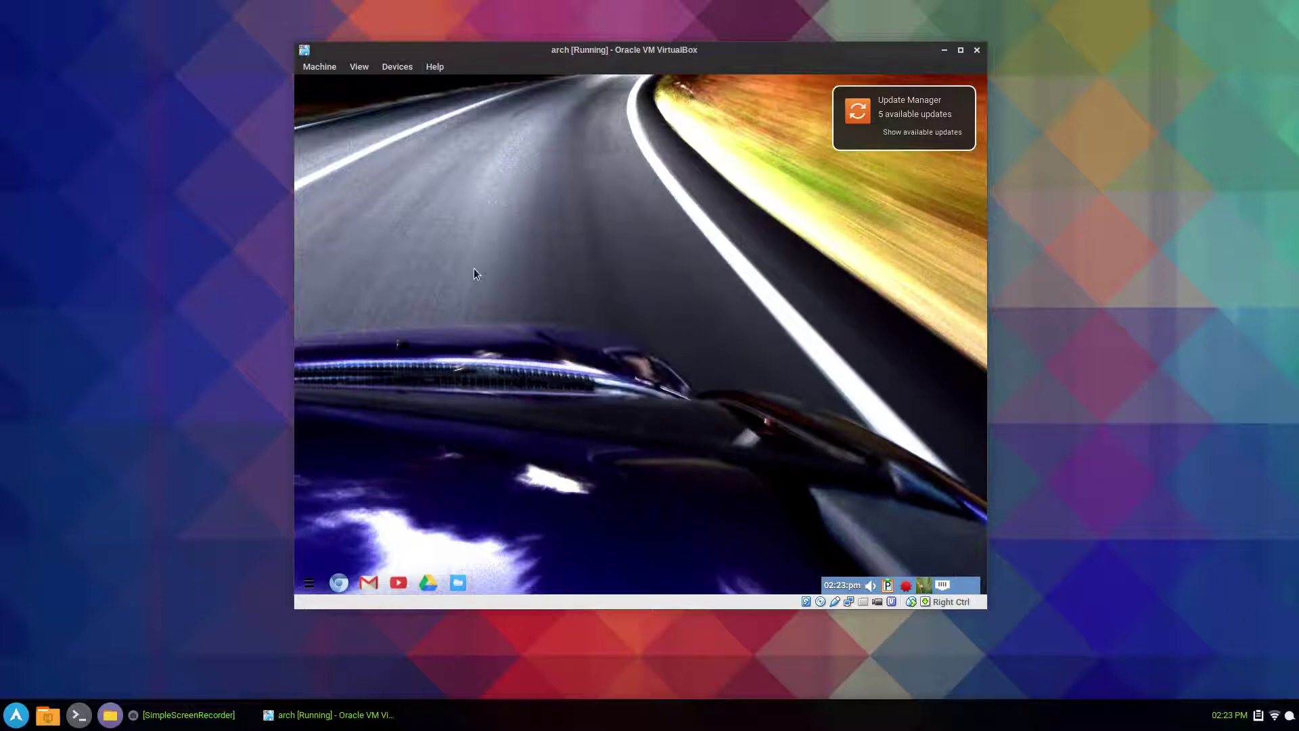
pyautogui.rightClick(498, 293)
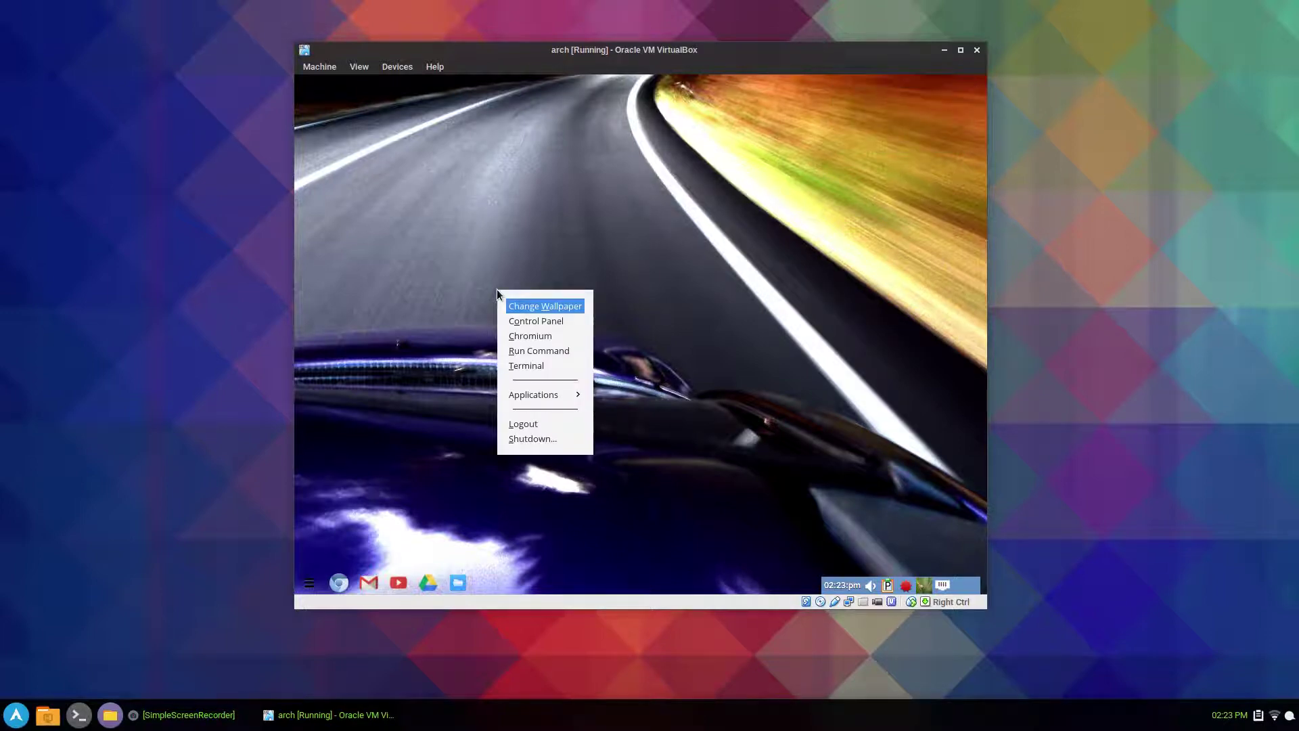
pyautogui.press('Down')
pyautogui.press('Down')
pyautogui.press('Down')
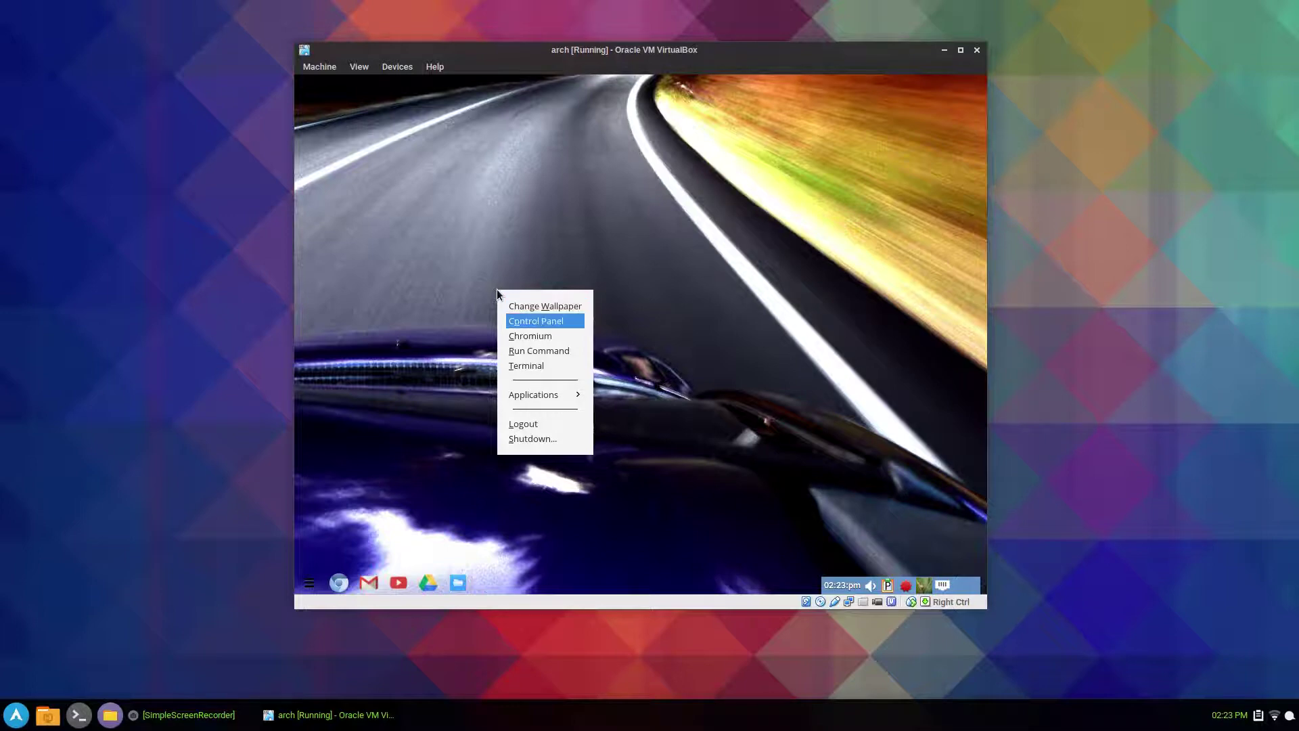
pyautogui.press('Up')
pyautogui.press('Up')
pyautogui.press('Return')
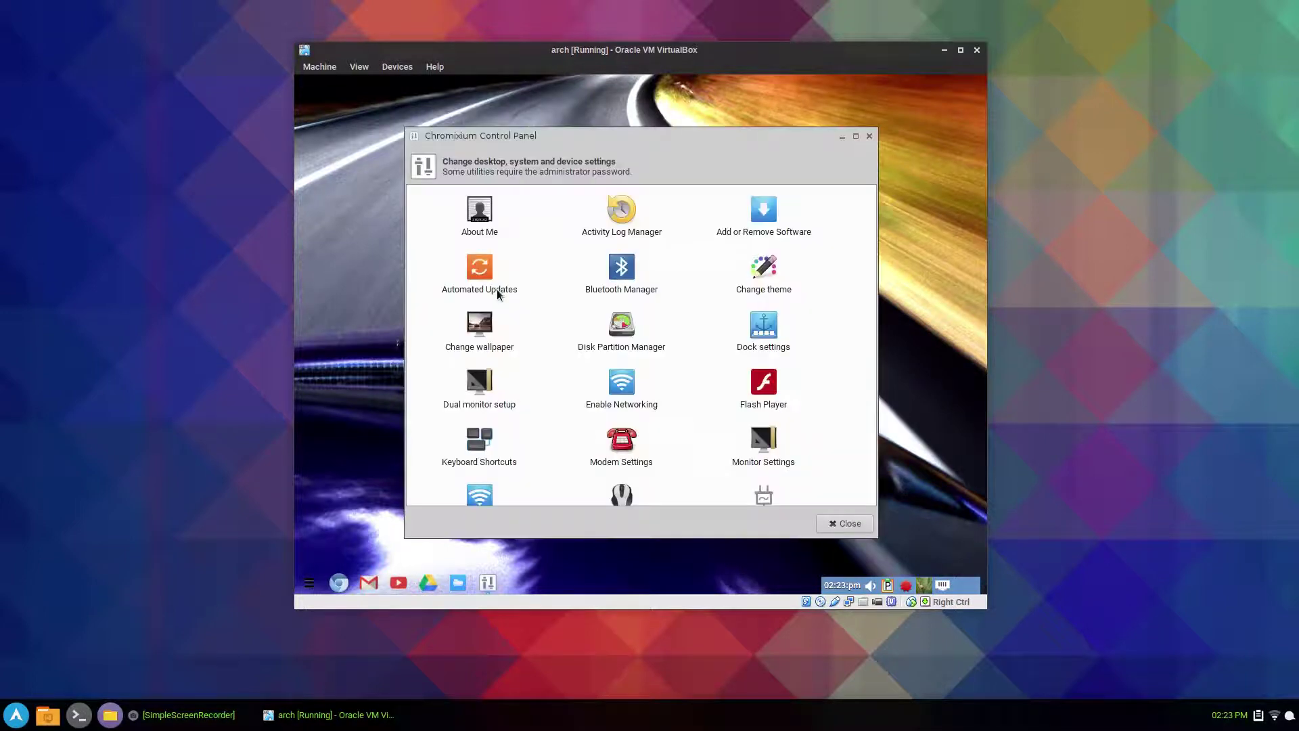
pyautogui.click(636, 346)
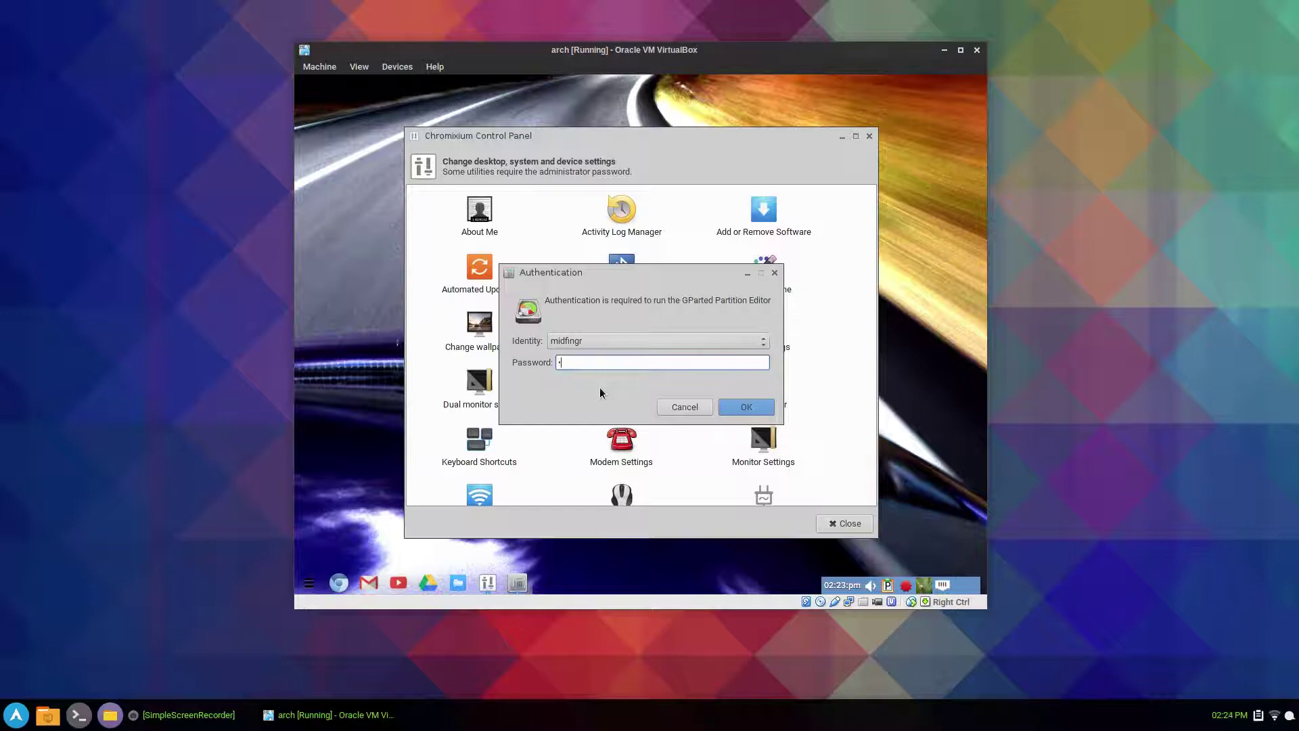
pyautogui.press('Return')
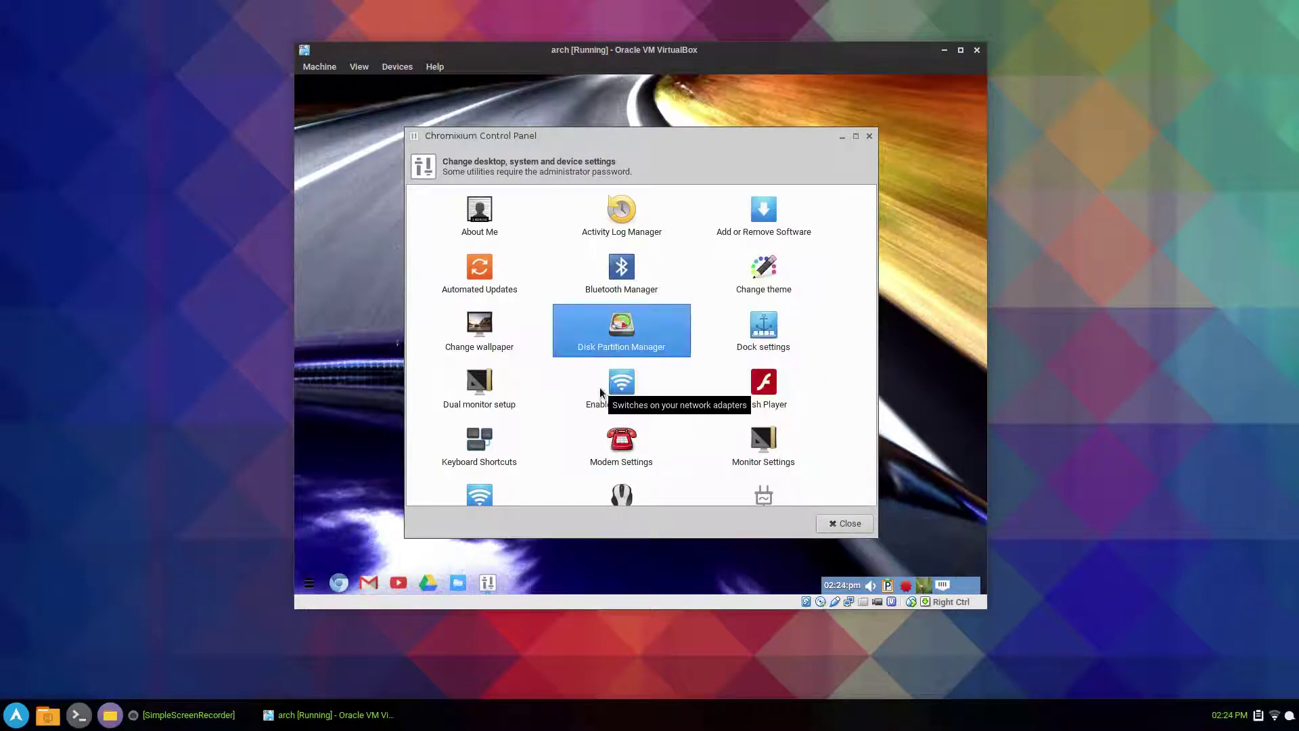
# - Close the Control Panel and create an msdos partition table on /dev/sda
pyautogui.click(868, 142)
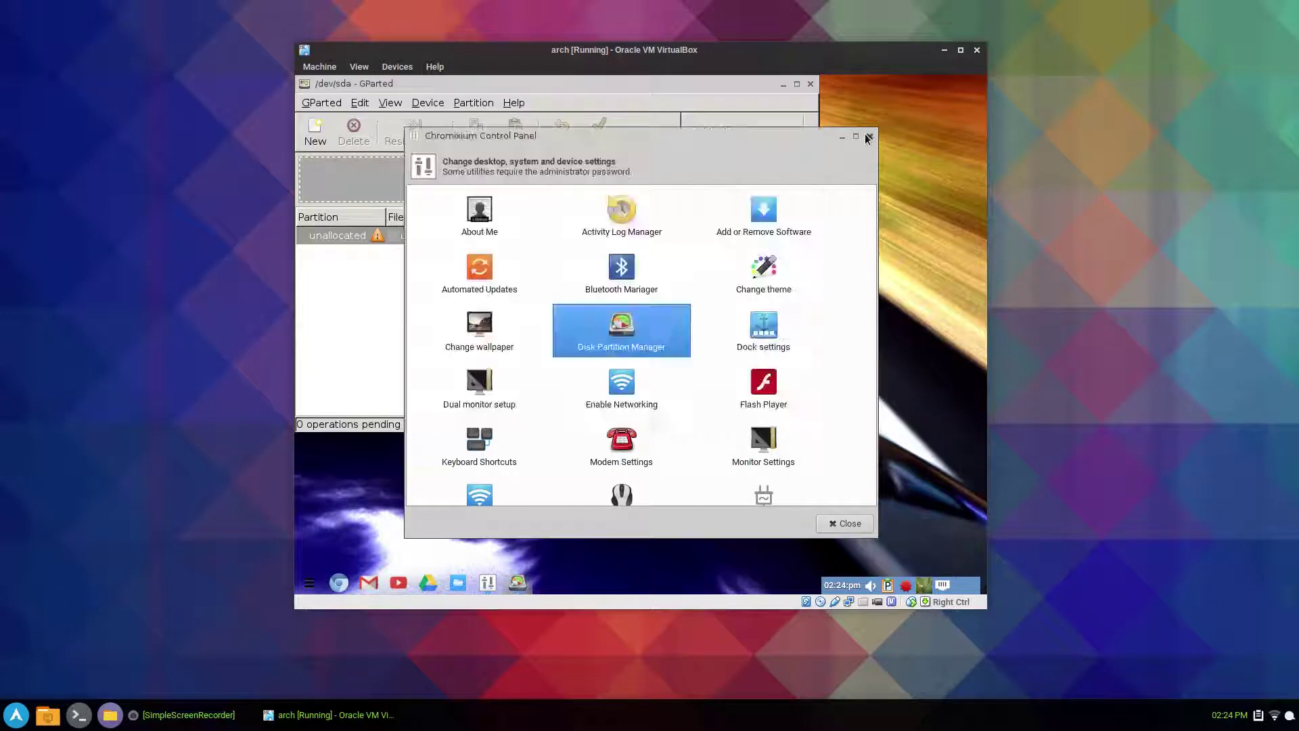
pyautogui.click(869, 137)
pyautogui.moveTo(538, 83); pyautogui.dragTo(656, 132)
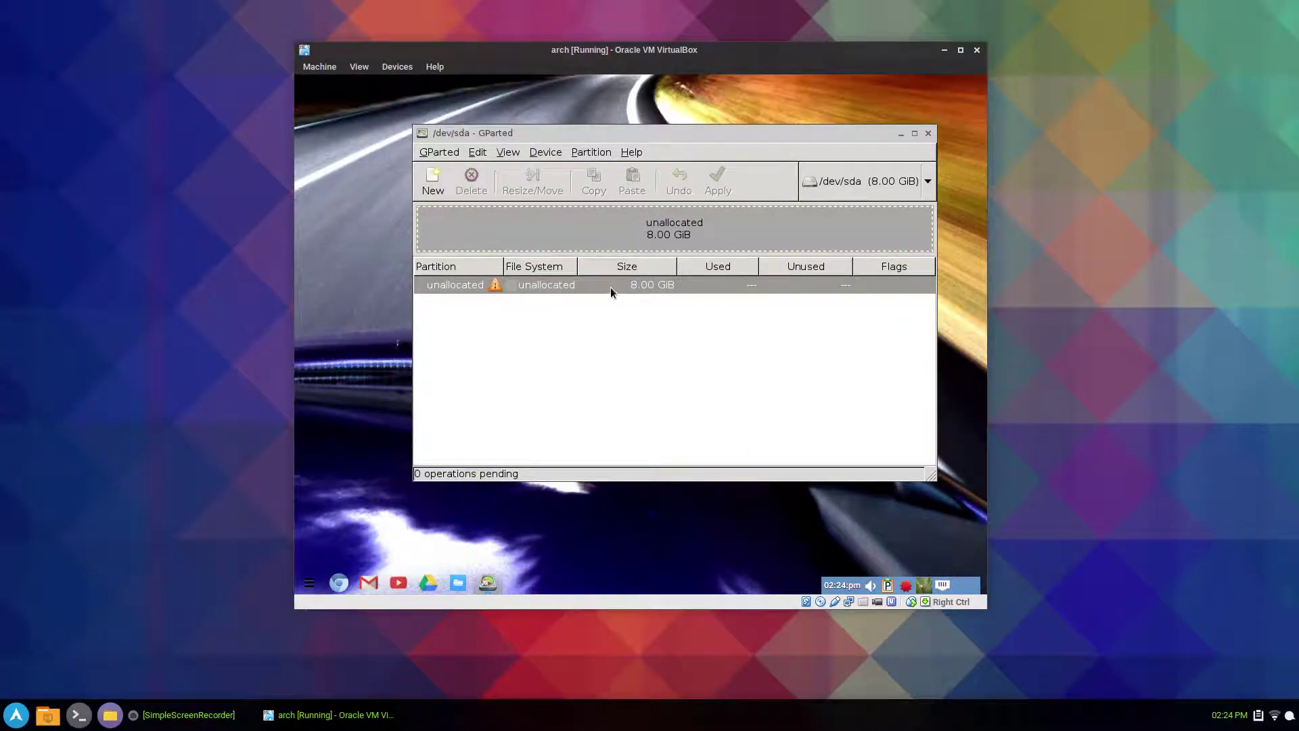
pyautogui.click(547, 154)
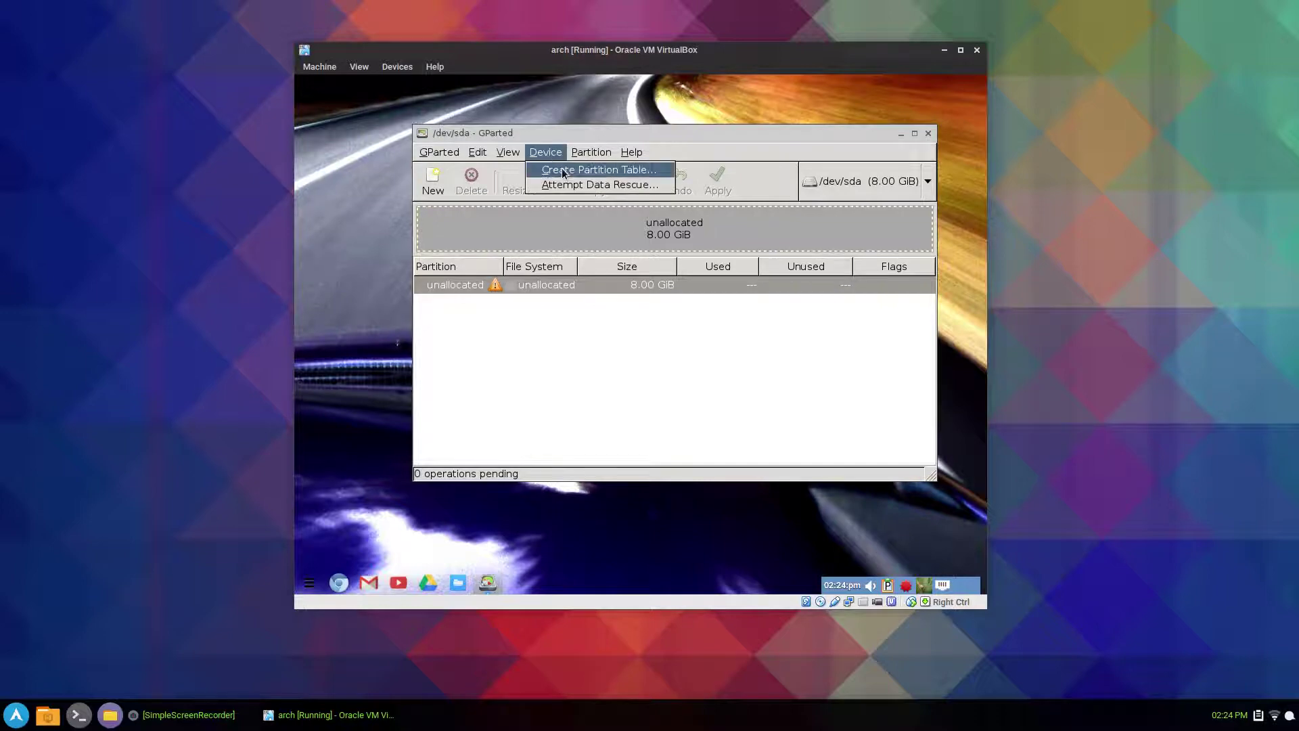
pyautogui.click(606, 173)
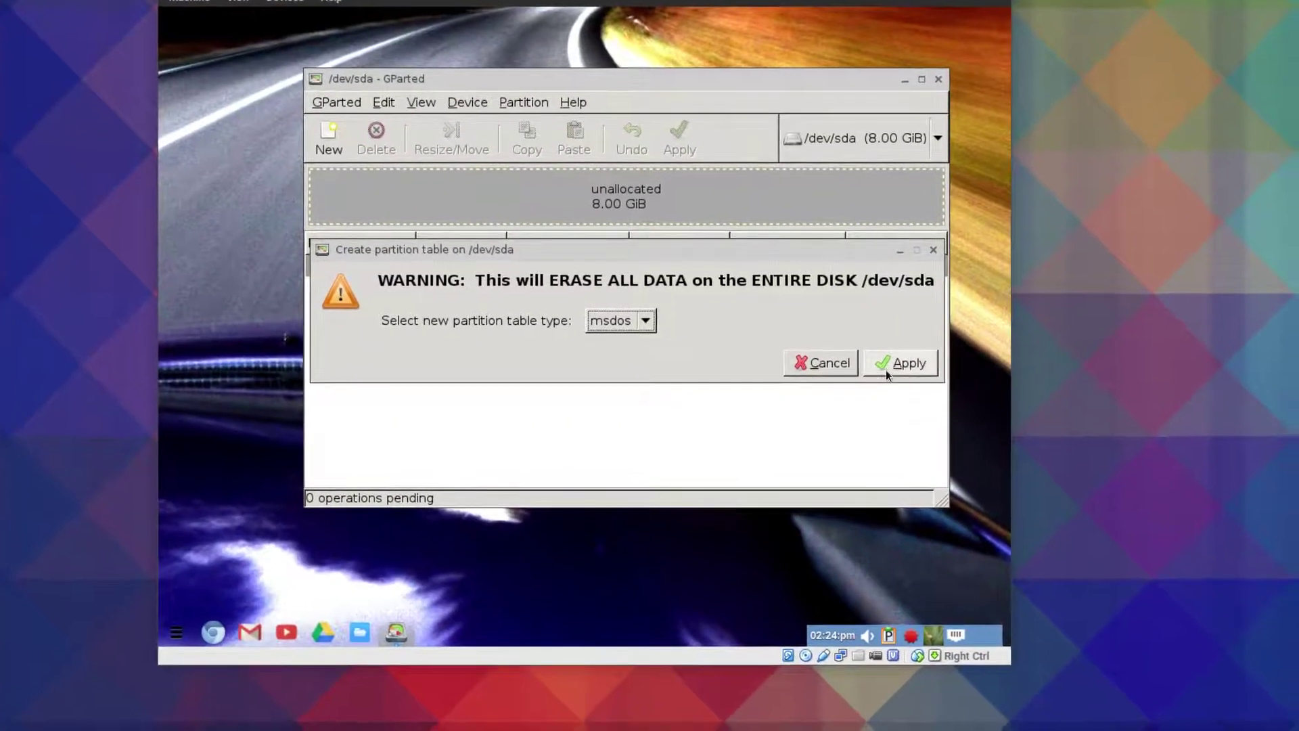
pyautogui.click(949, 371)
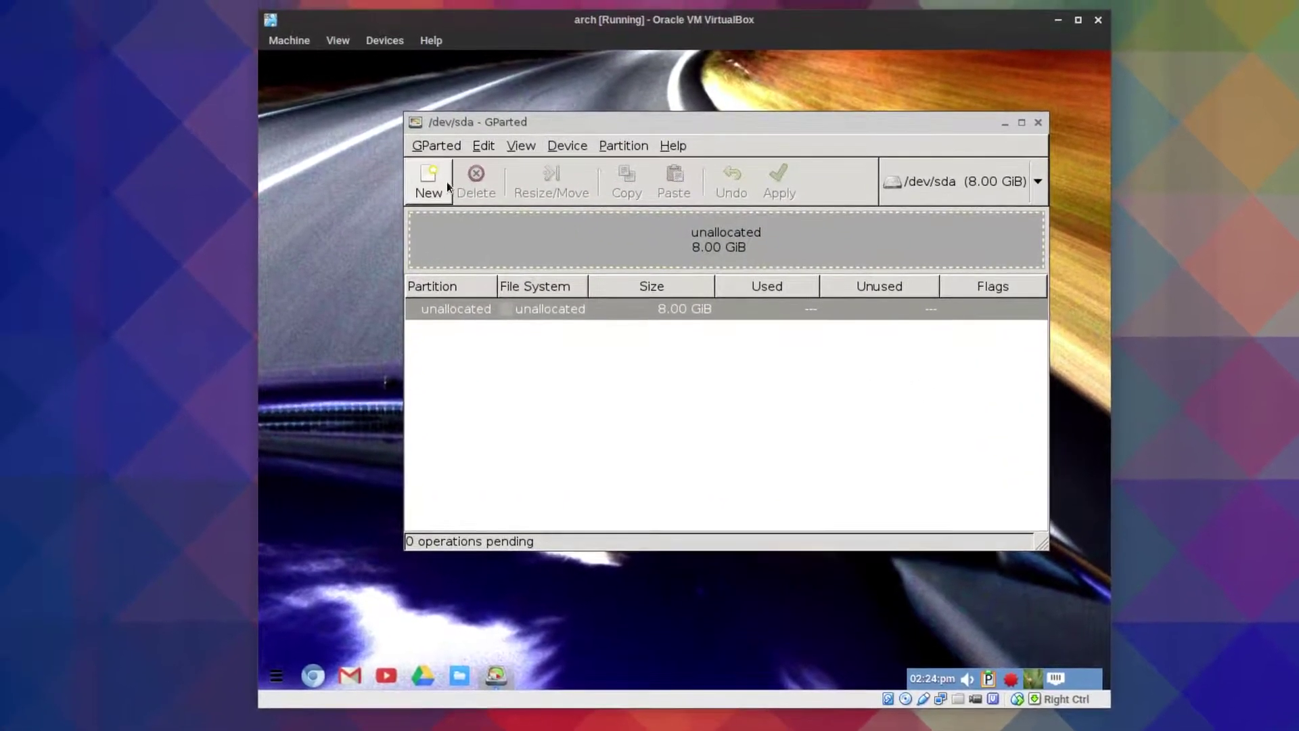
# - Add a full-size 8.00 GiB ext4 primary partition and apply it to disk
pyautogui.click(381, 169)
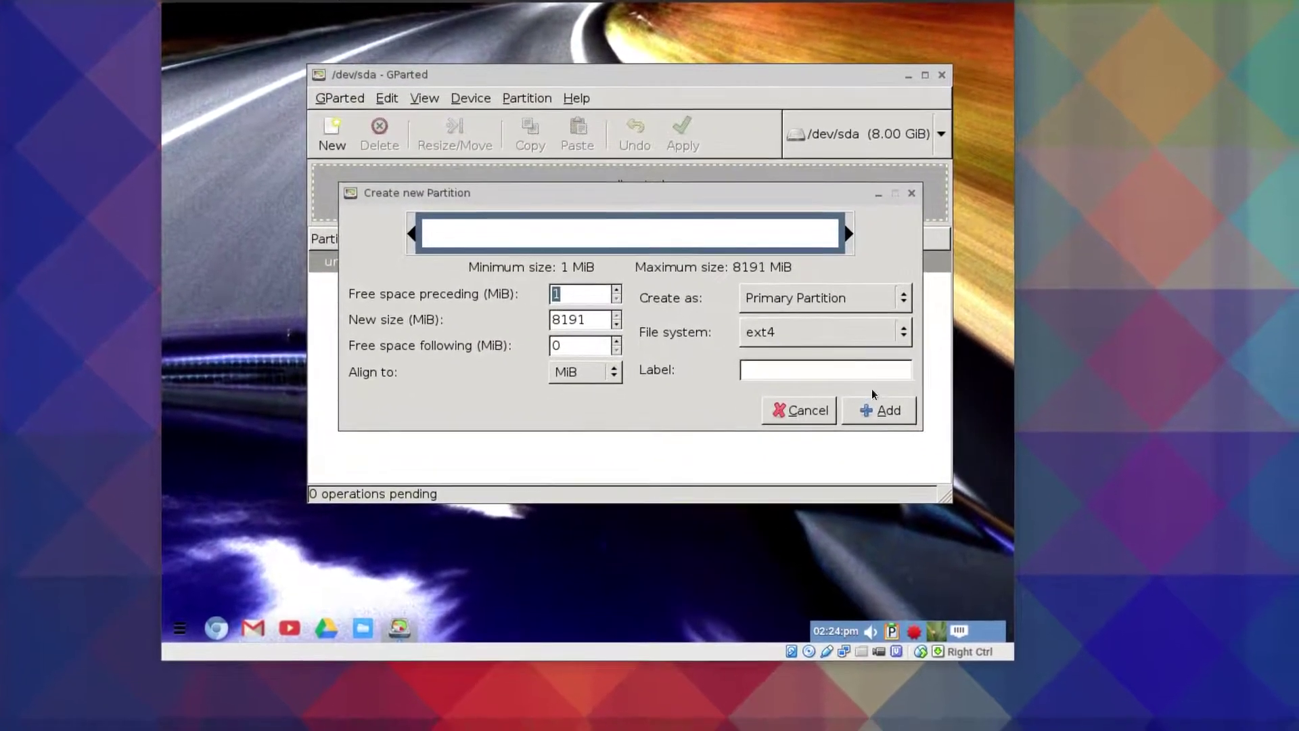
pyautogui.click(890, 420)
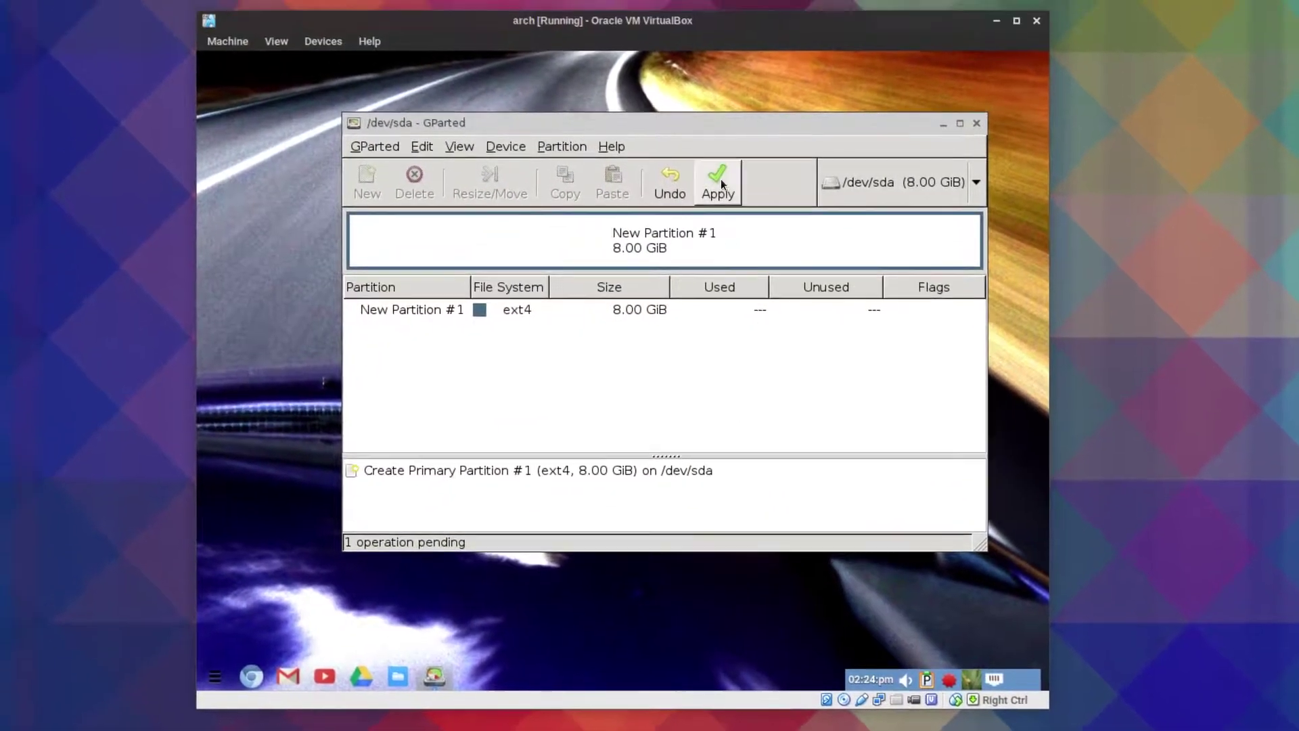
pyautogui.click(682, 130)
pyautogui.click(781, 371)
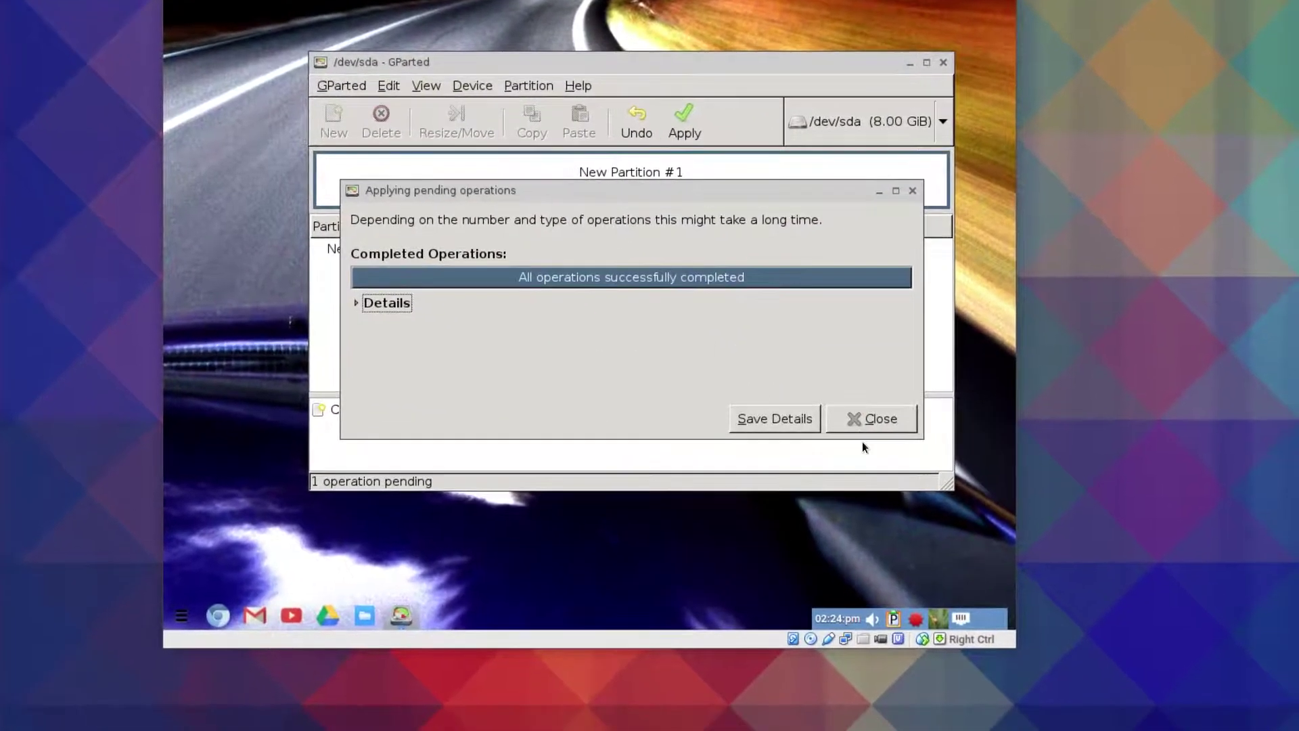
pyautogui.click(865, 421)
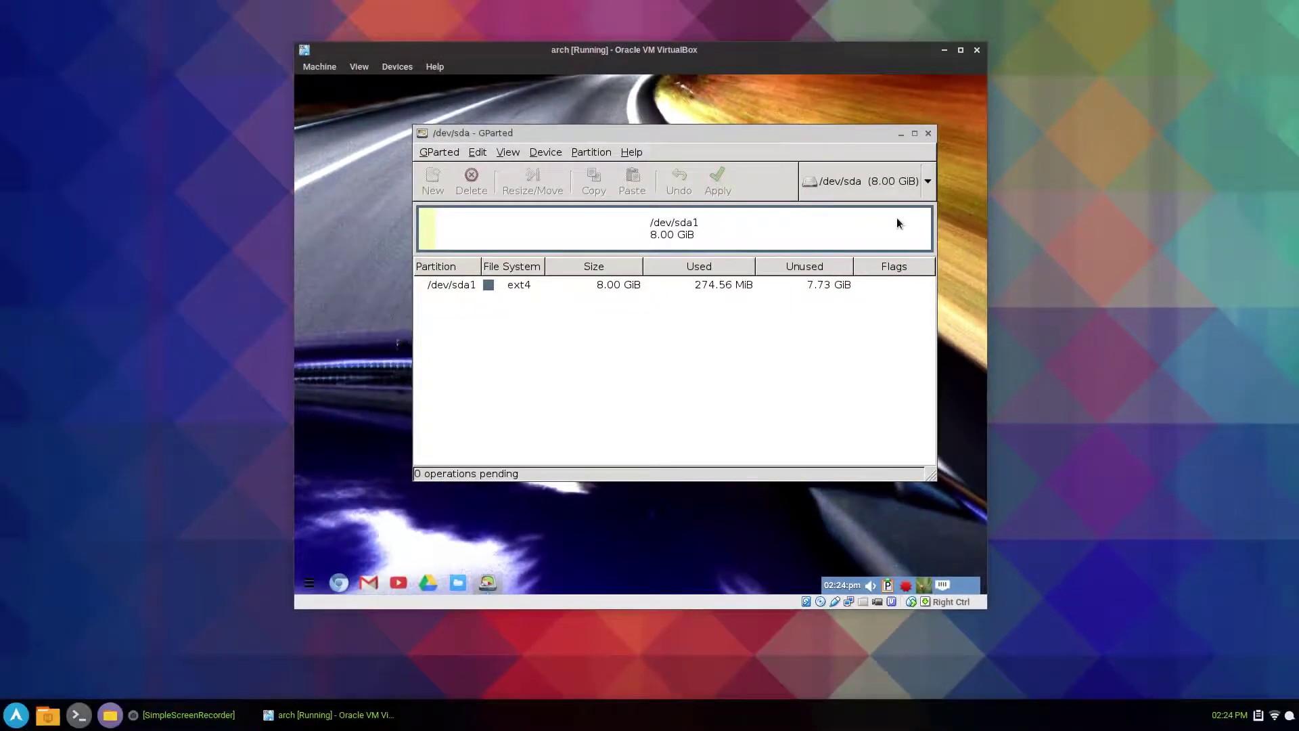
# - Quit GParted and open a terminal from the desktop menu
pyautogui.hotkey('ctrl', 'q')
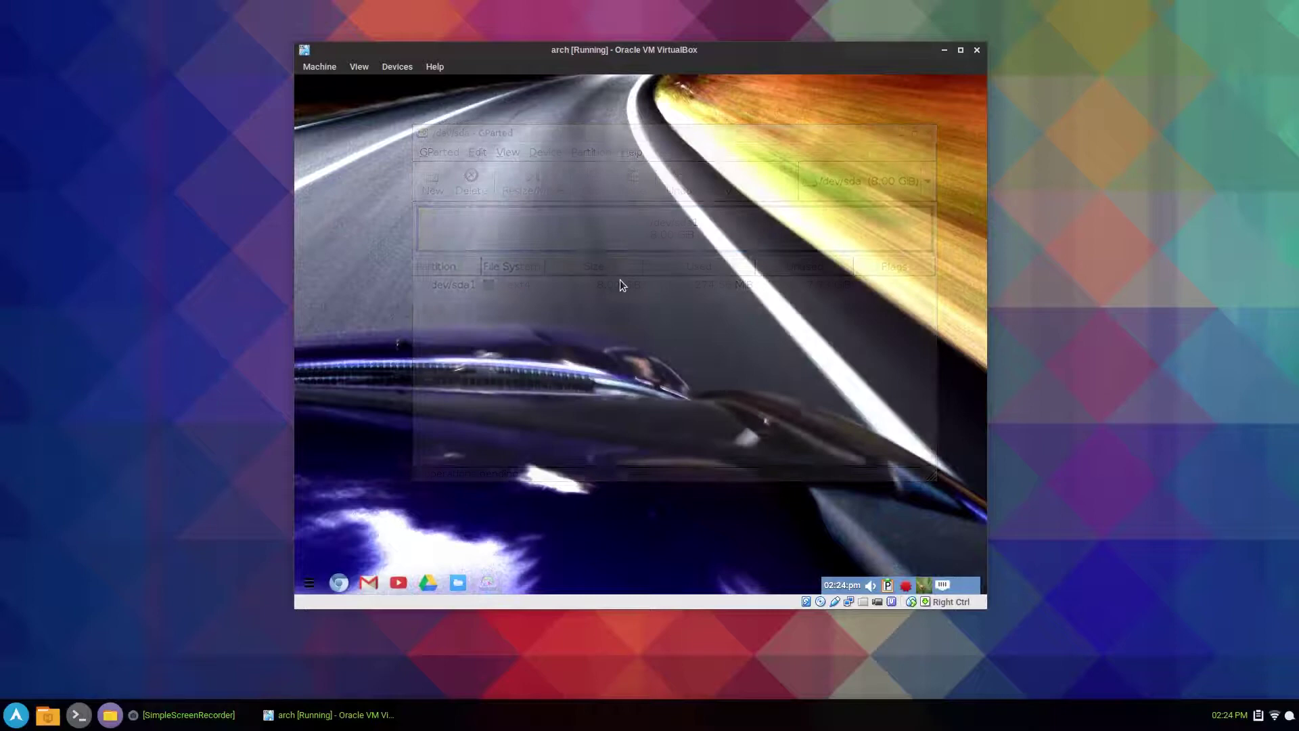
pyautogui.rightClick(607, 285)
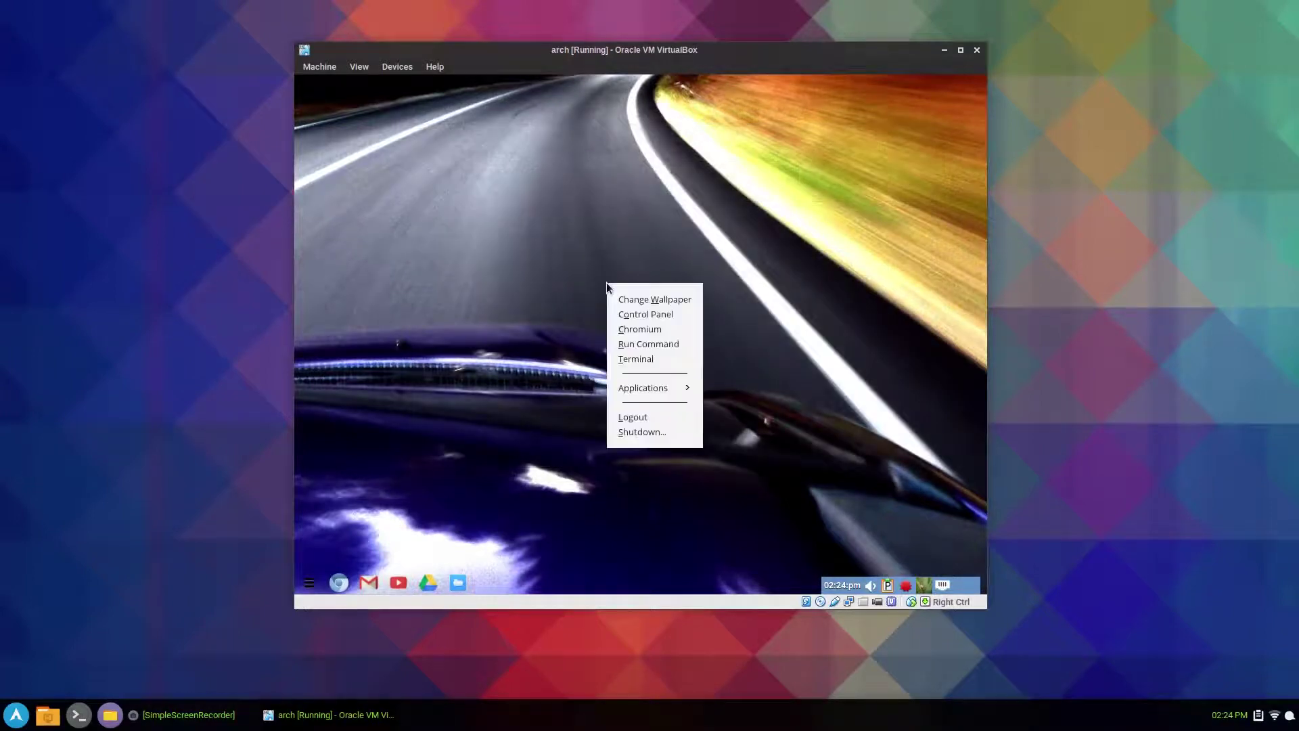
pyautogui.click(550, 322)
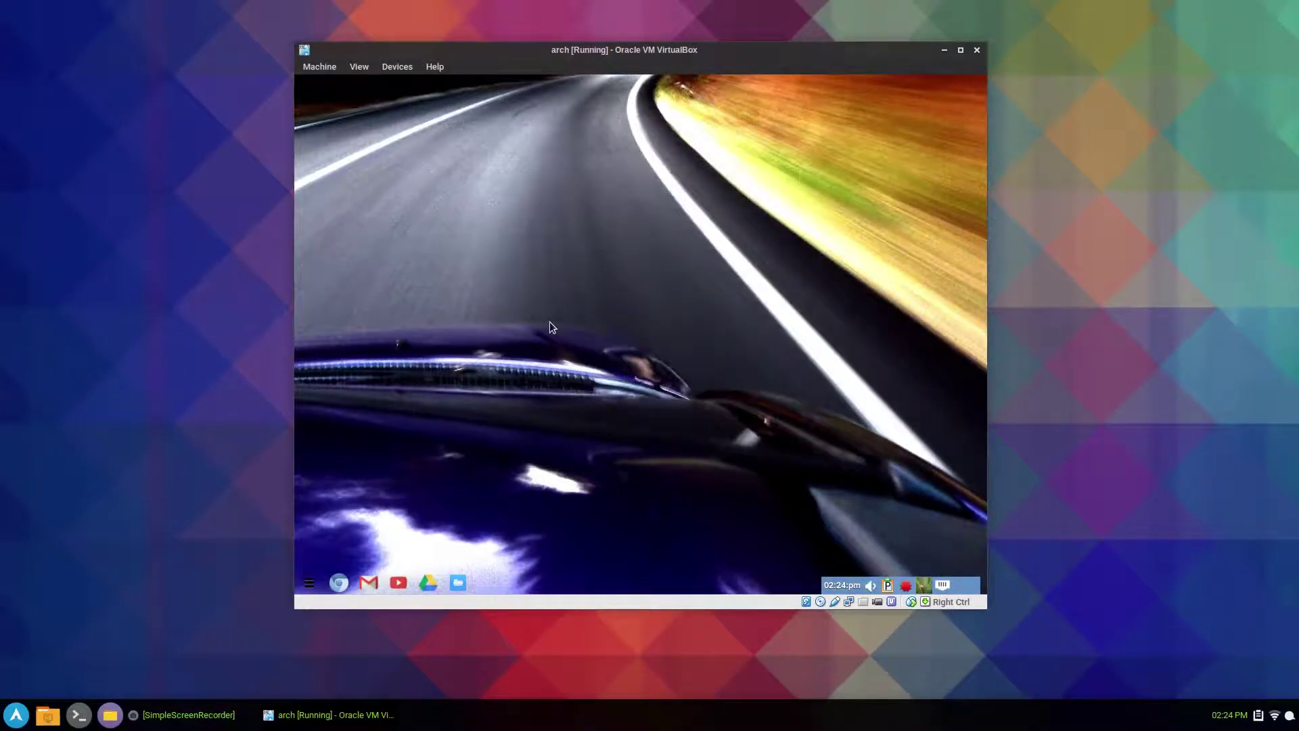
pyautogui.rightClick(623, 220)
pyautogui.click(655, 299)
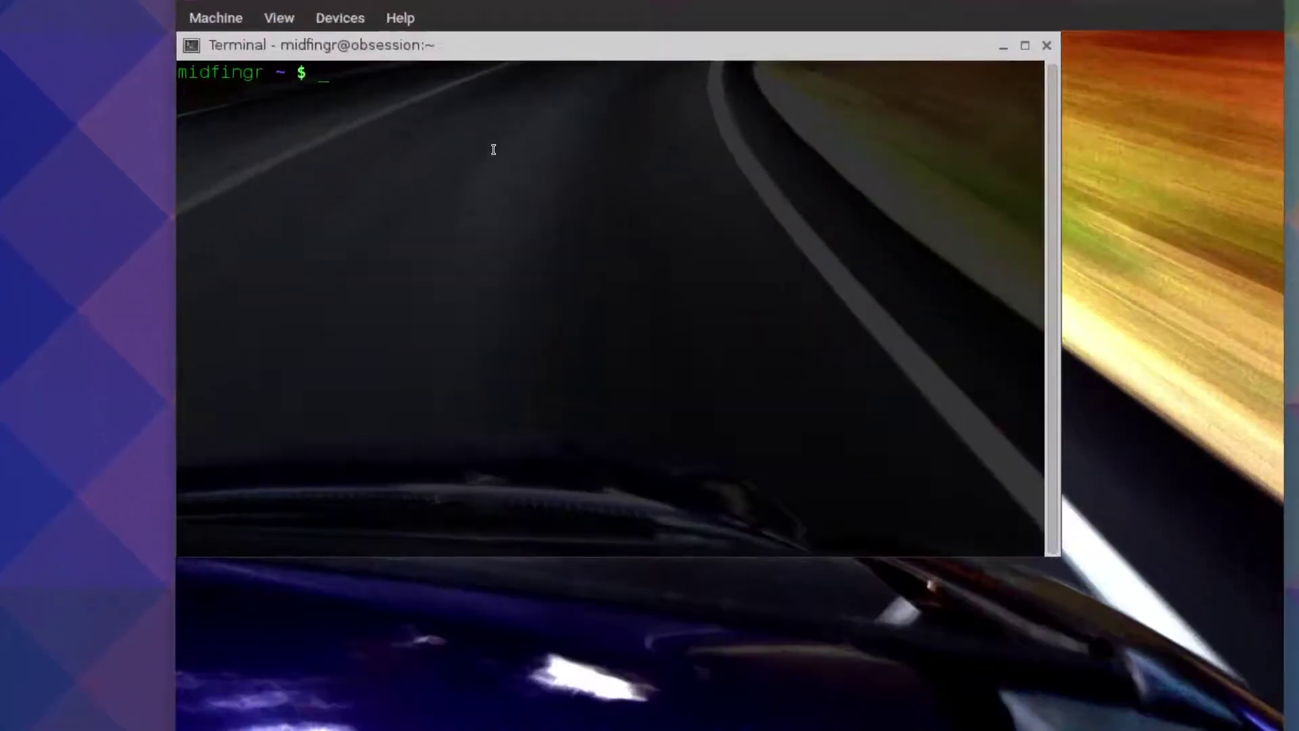
# - Become root with su, mount /dev/sda1 on /mnt, and list /mnt
pyautogui.write('su')
pyautogui.press('Return')
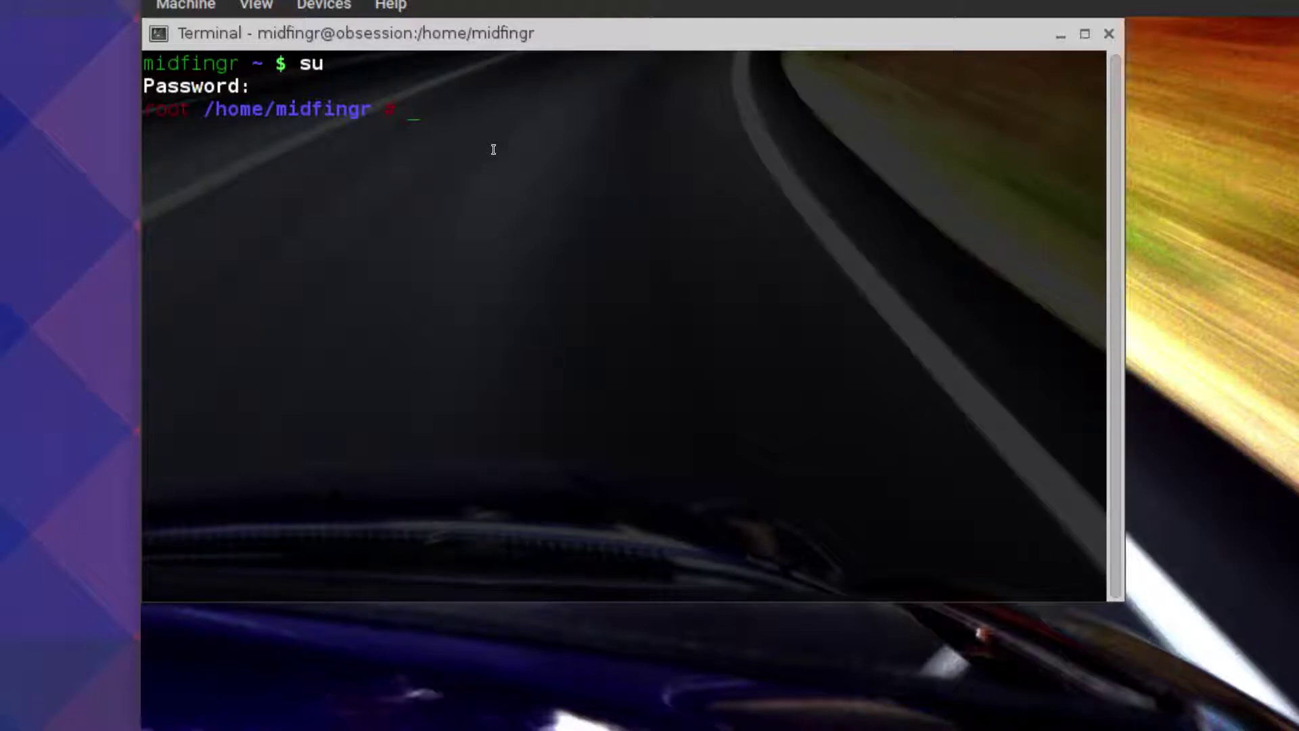
pyautogui.write('mount /dev/sda1')
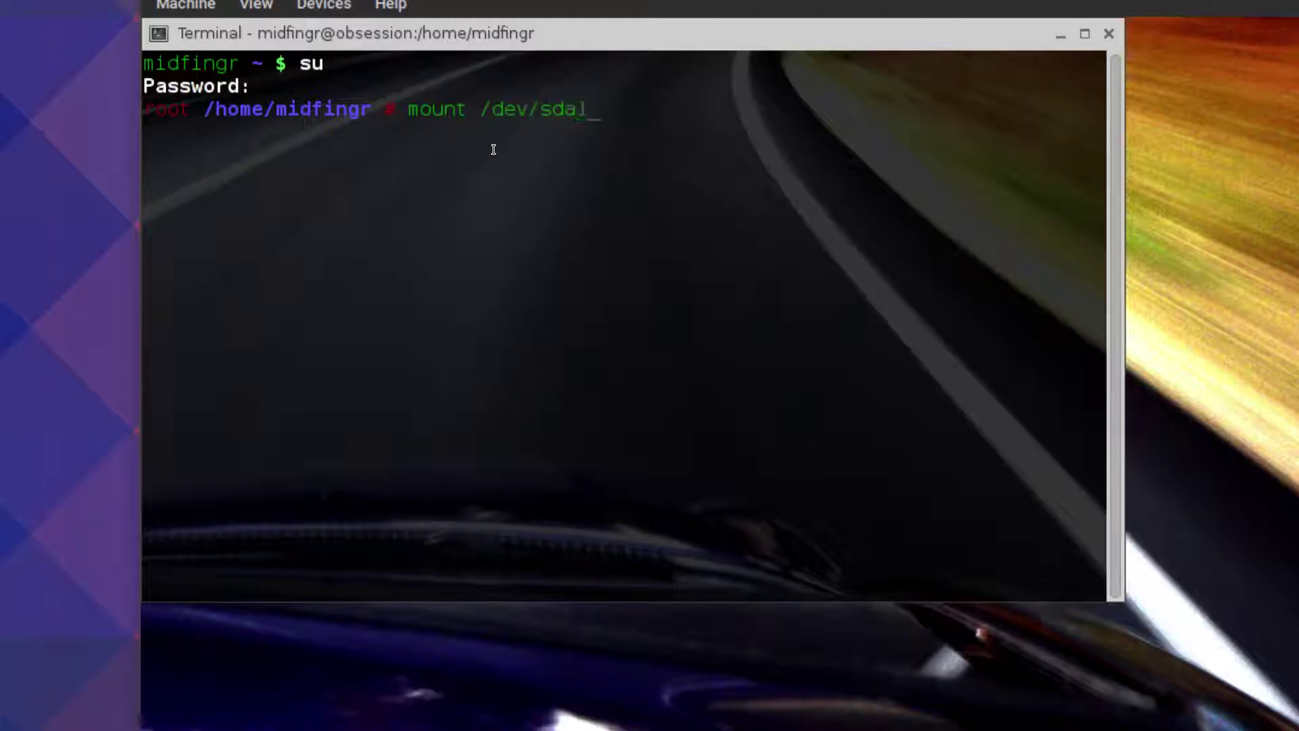
pyautogui.write(' /mnt')
pyautogui.press('Return')
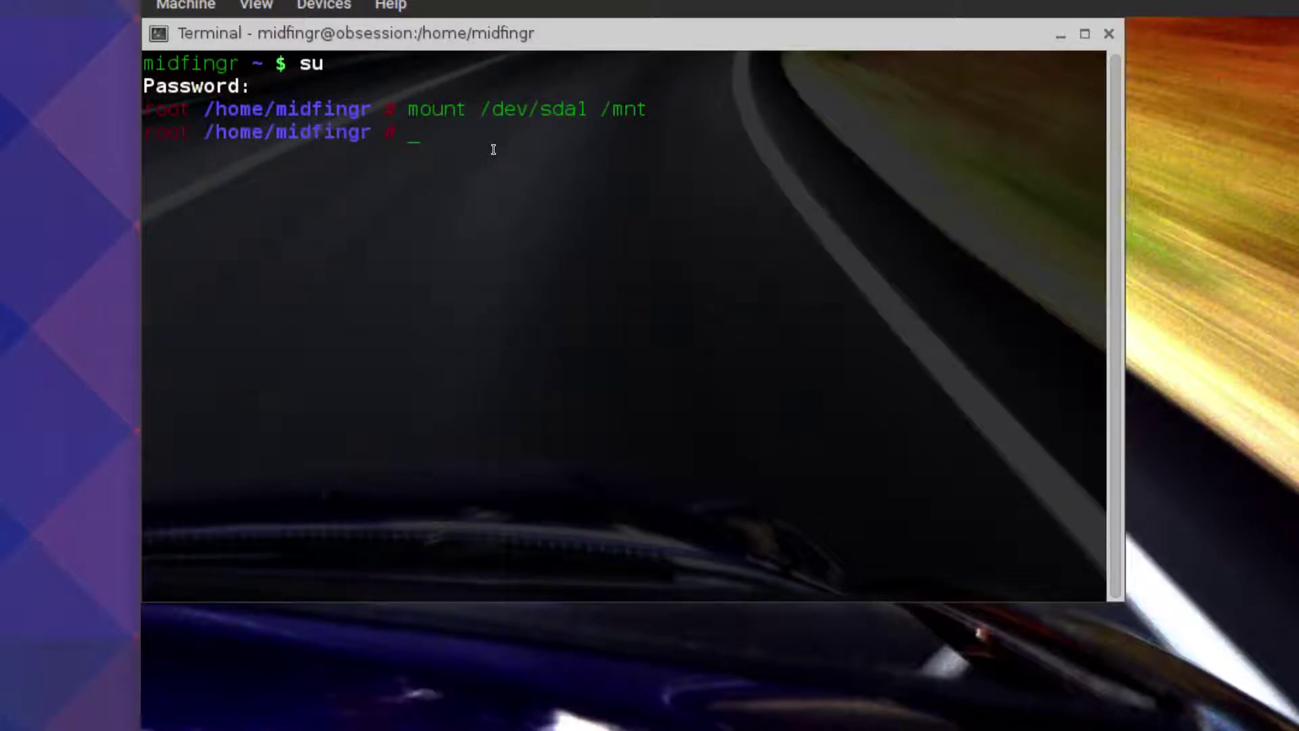
pyautogui.write('ls /mnt')
pyautogui.press('Return')
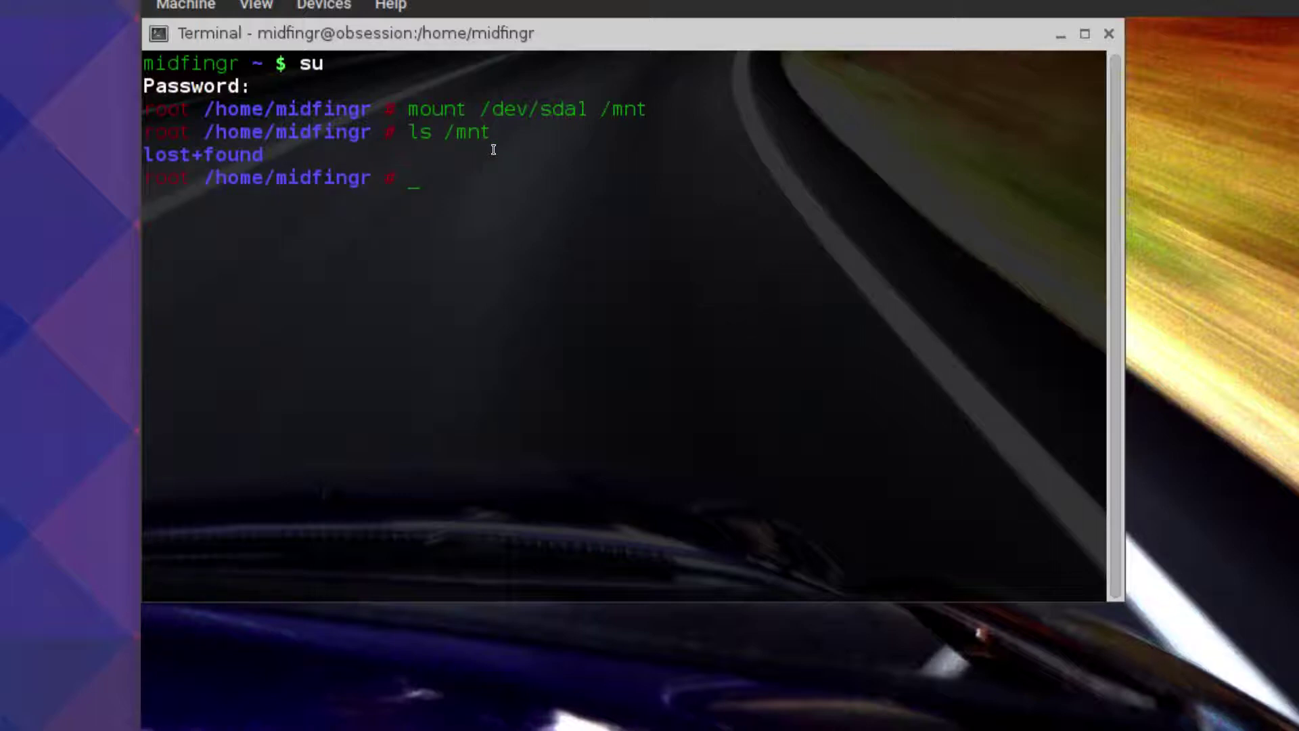
pyautogui.write('ame')
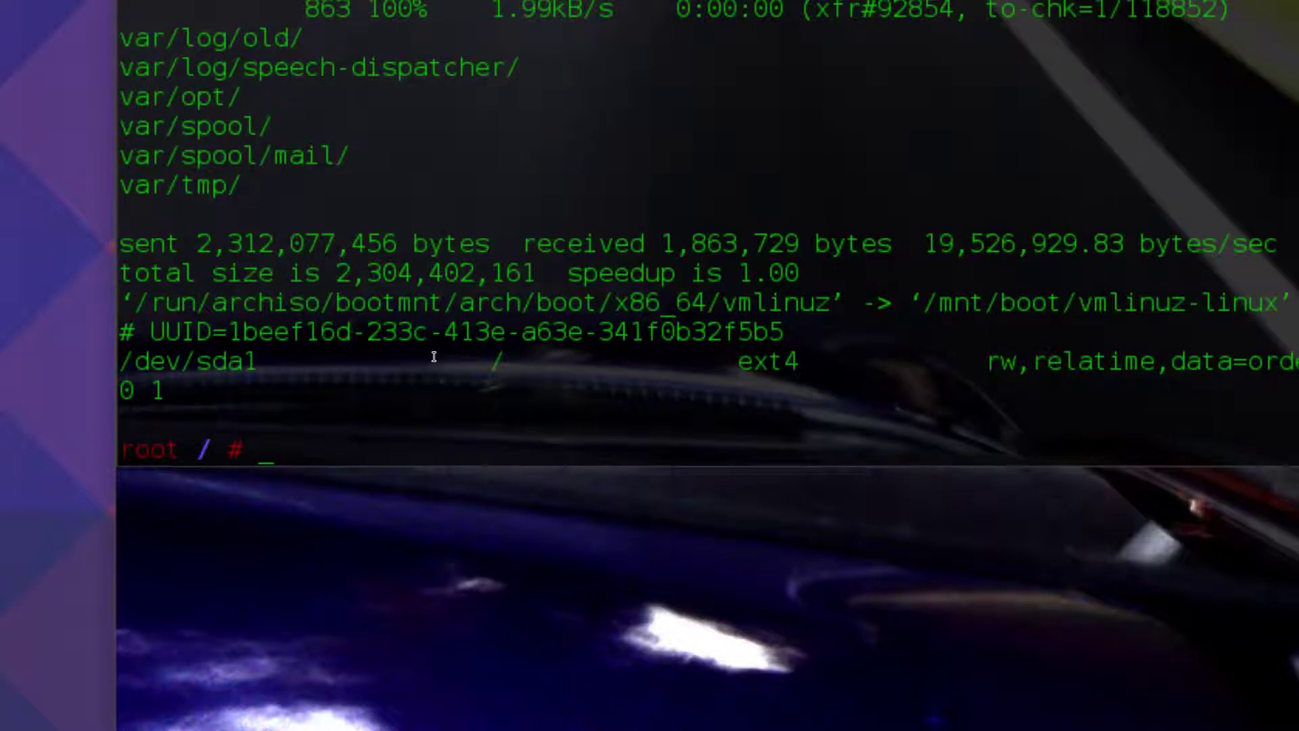
# - Begin typing the mkinitcpio command at the root prompt inside the chroot
pyautogui.write('mkinitcpio')
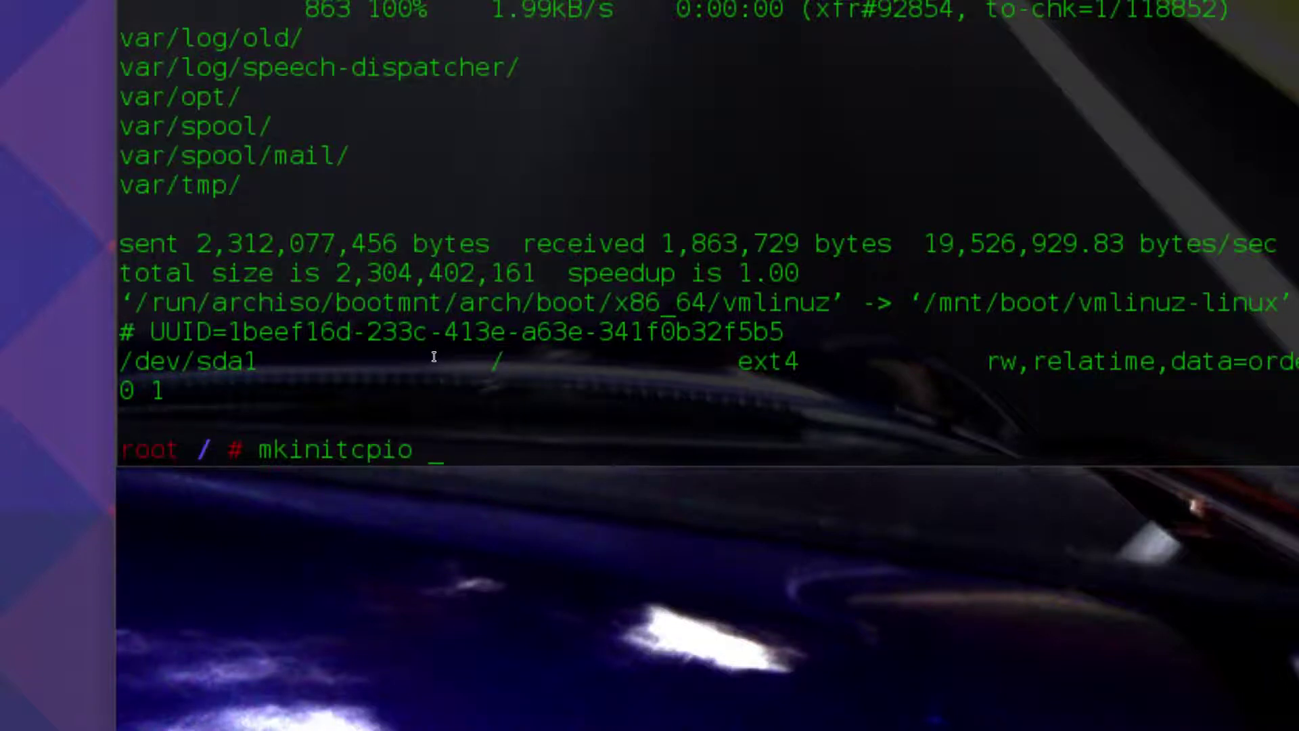
# - Build the initramfs with mkinitcpio -p linux and install GRUB to /dev/sda
pyautogui.write('-p linux')
pyautogui.press('Return')
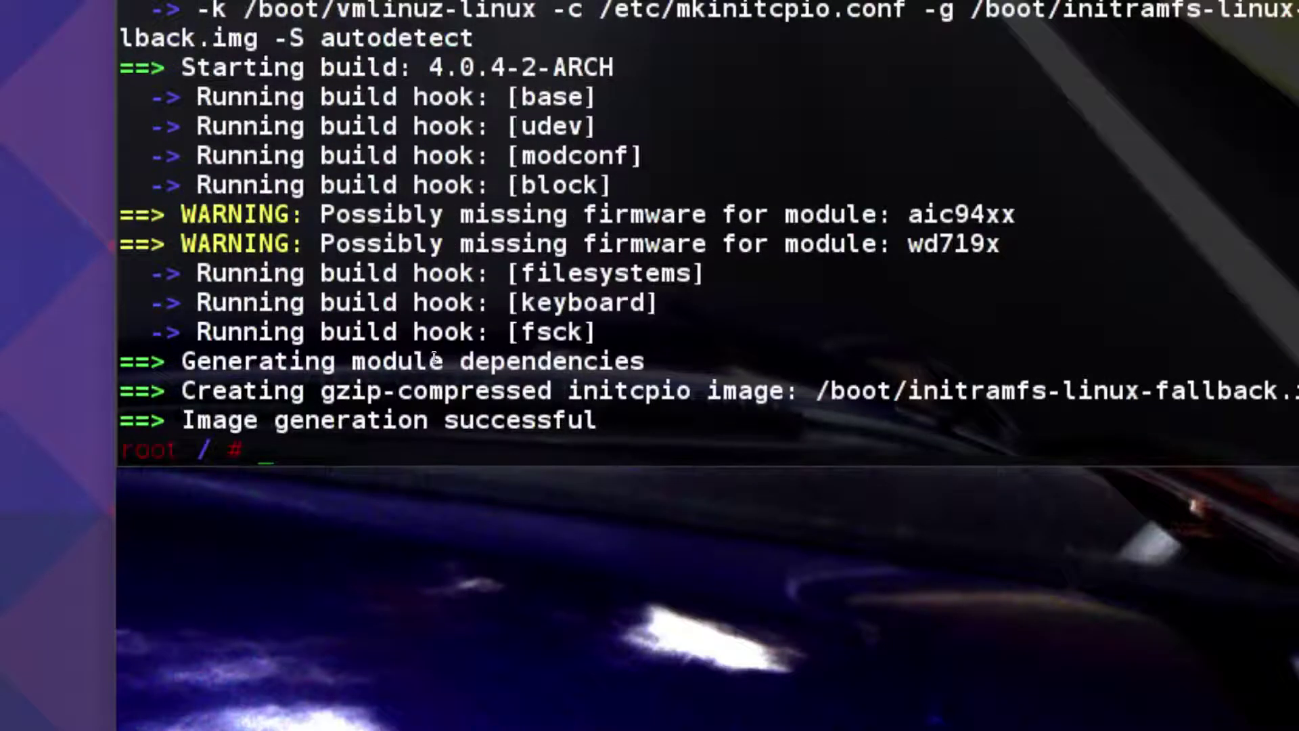
pyautogui.write('grub-install /dev/sda')
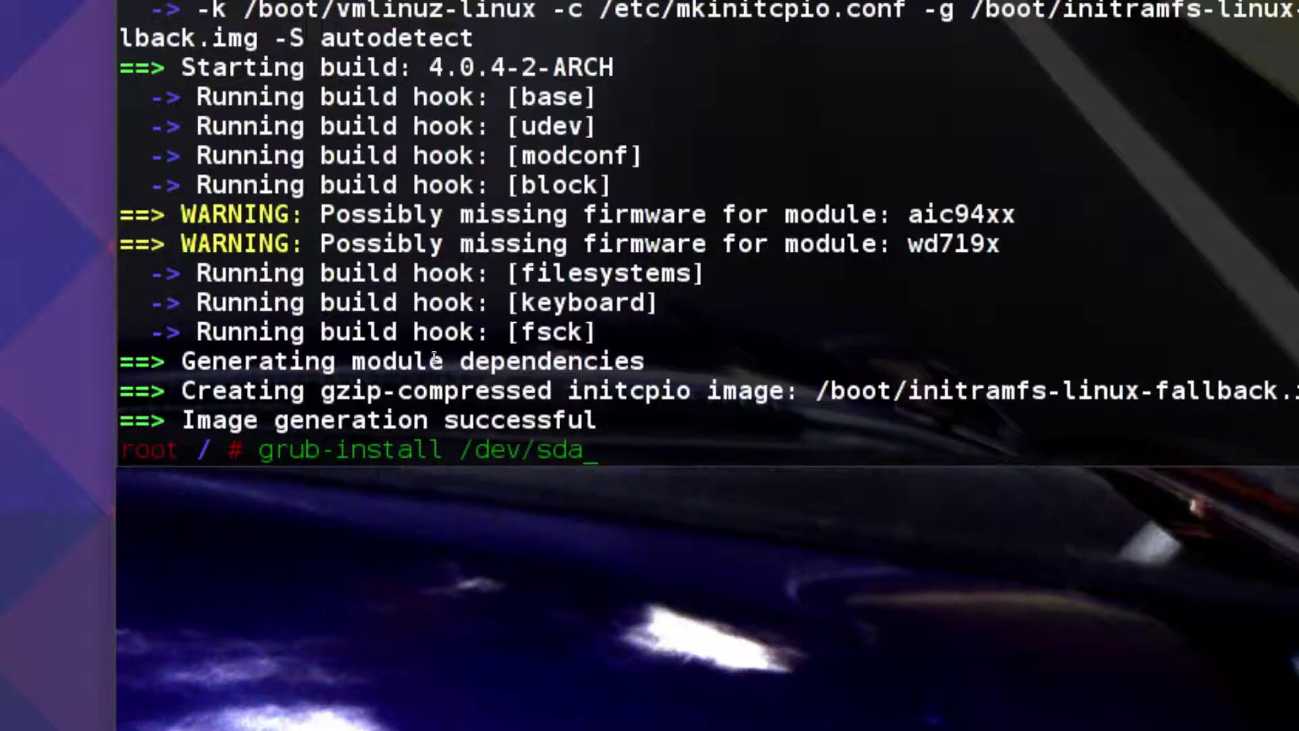
pyautogui.press('Return')
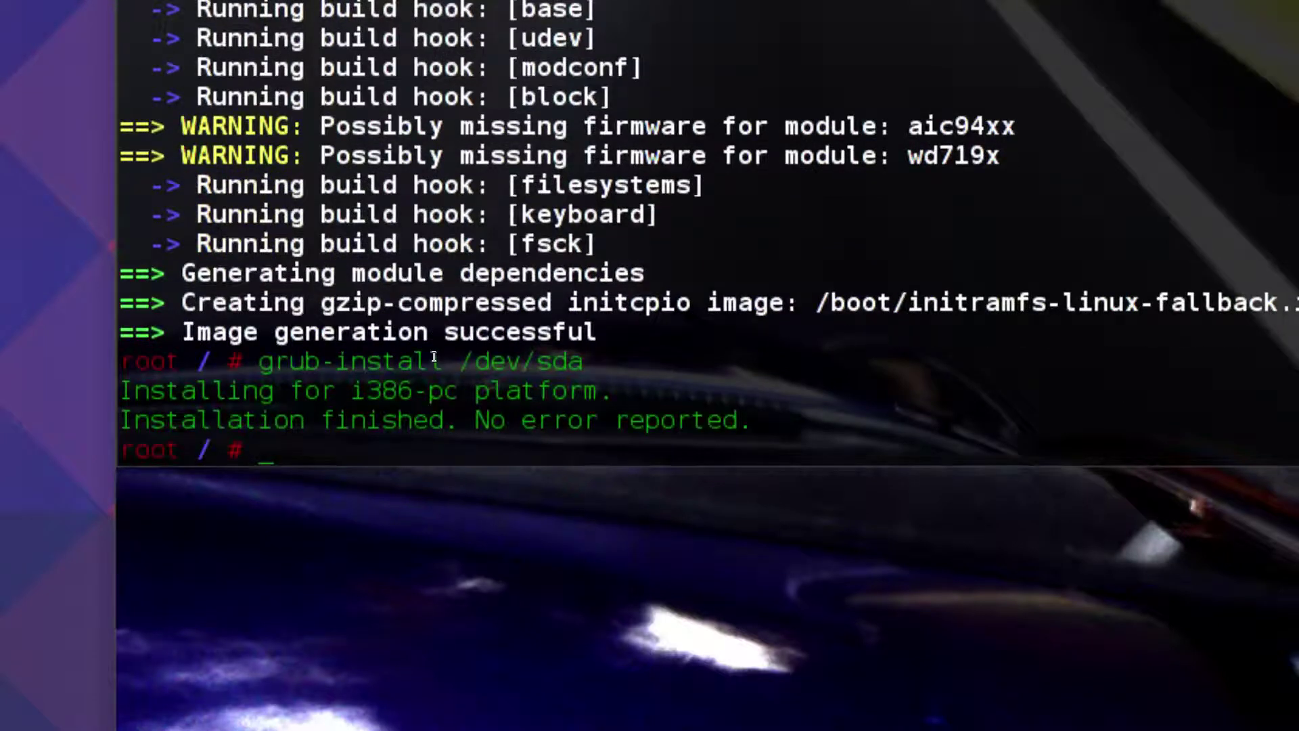
# - Generate the GRUB configuration with up-grub and exit the chroot with q
pyautogui.write('up-grub')
pyautogui.press('Return')
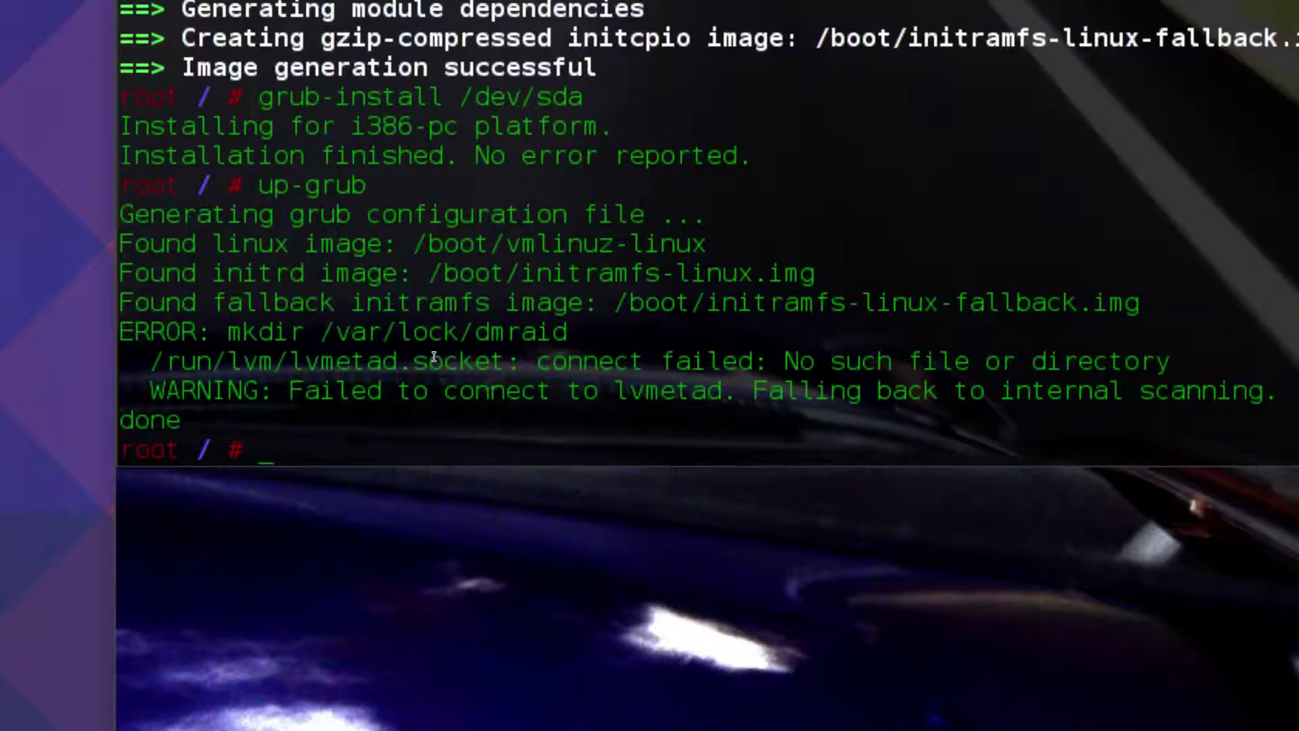
pyautogui.write('q')
pyautogui.press('Return')
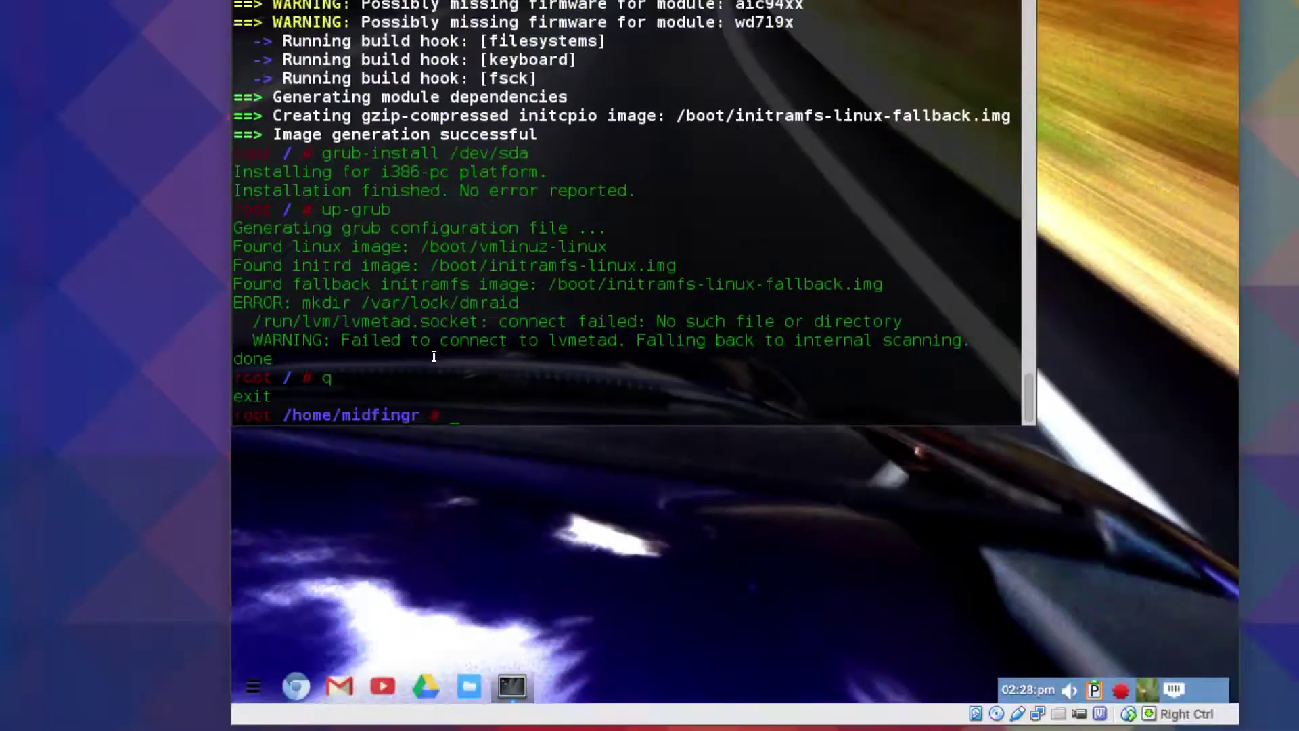
# - Reboot the VM and log in to the installed desktop with the user password
pyautogui.write('reboot')
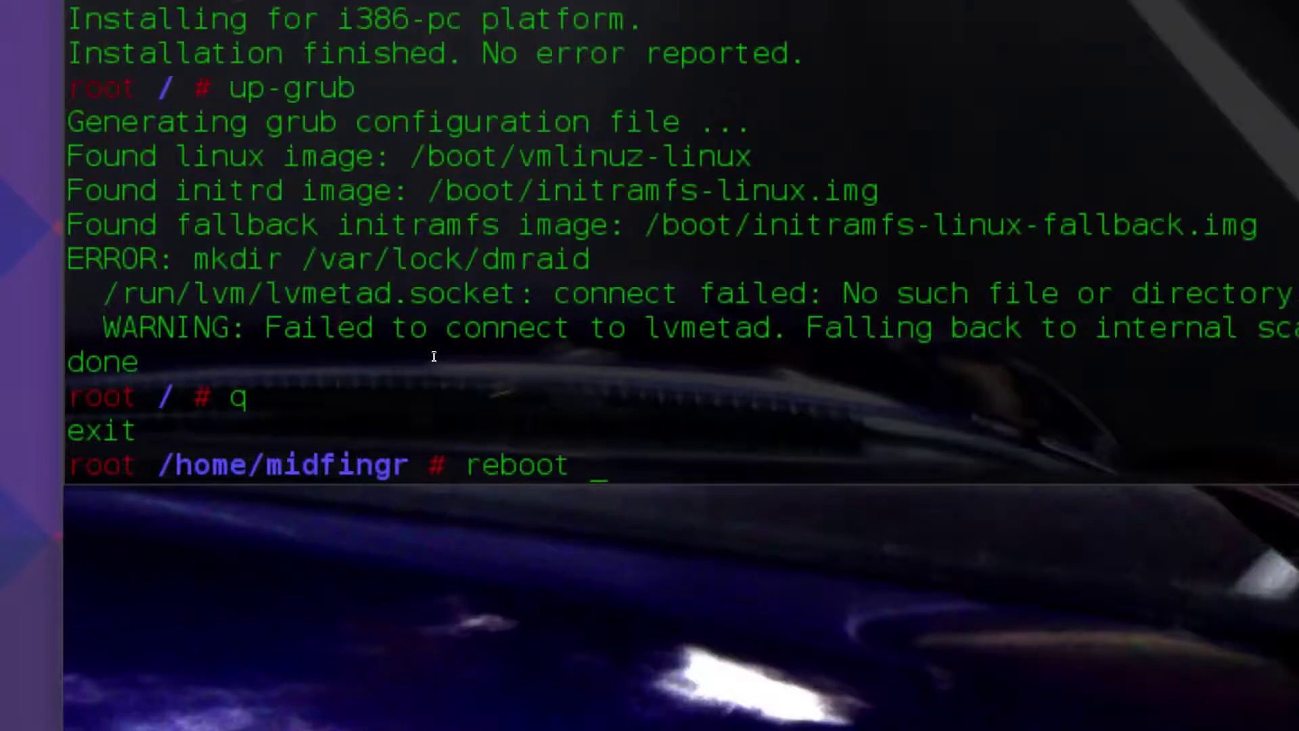
pyautogui.press('Return')
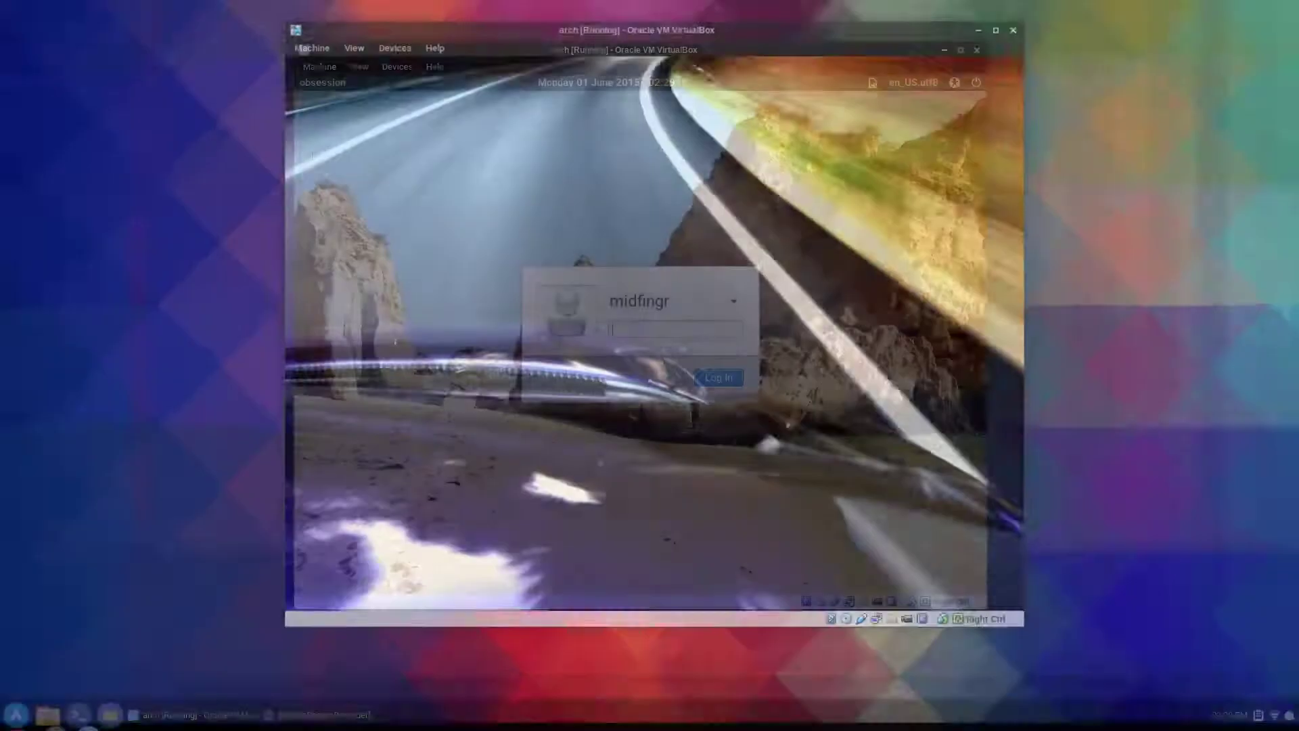
pyautogui.write('pass')
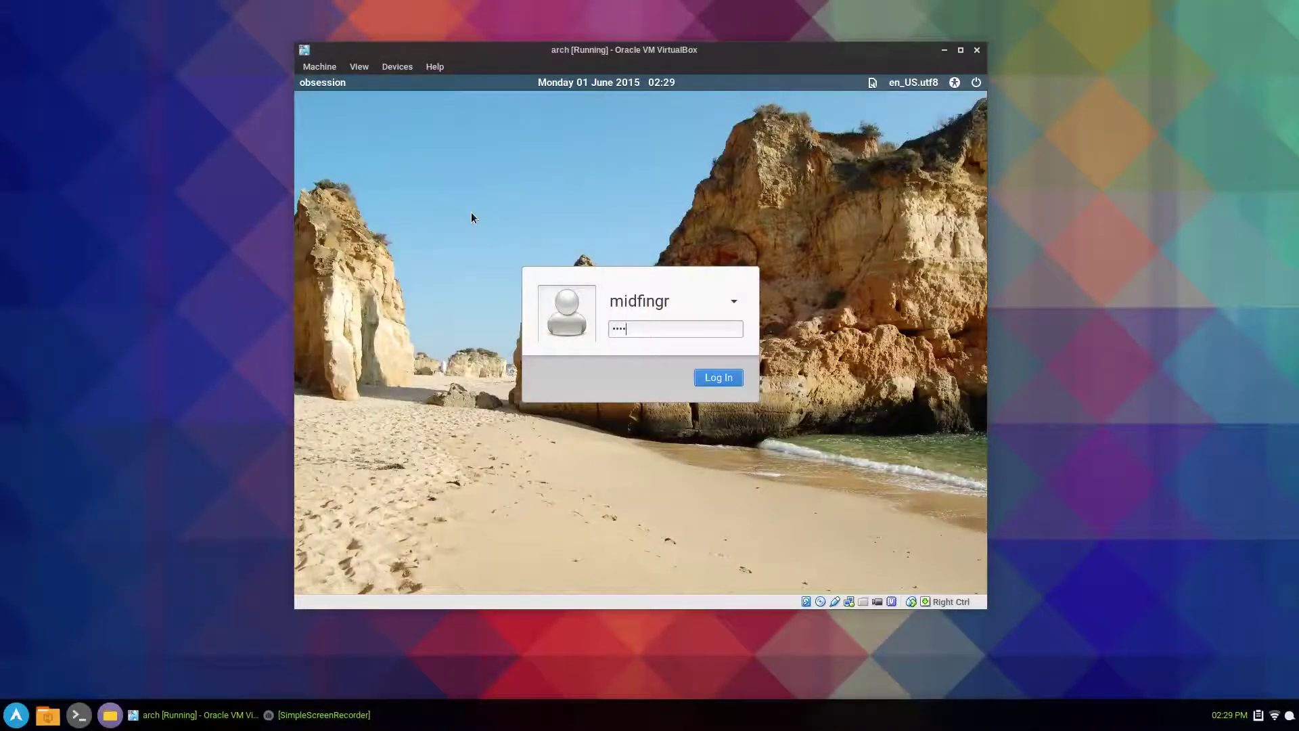
pyautogui.press('Return')
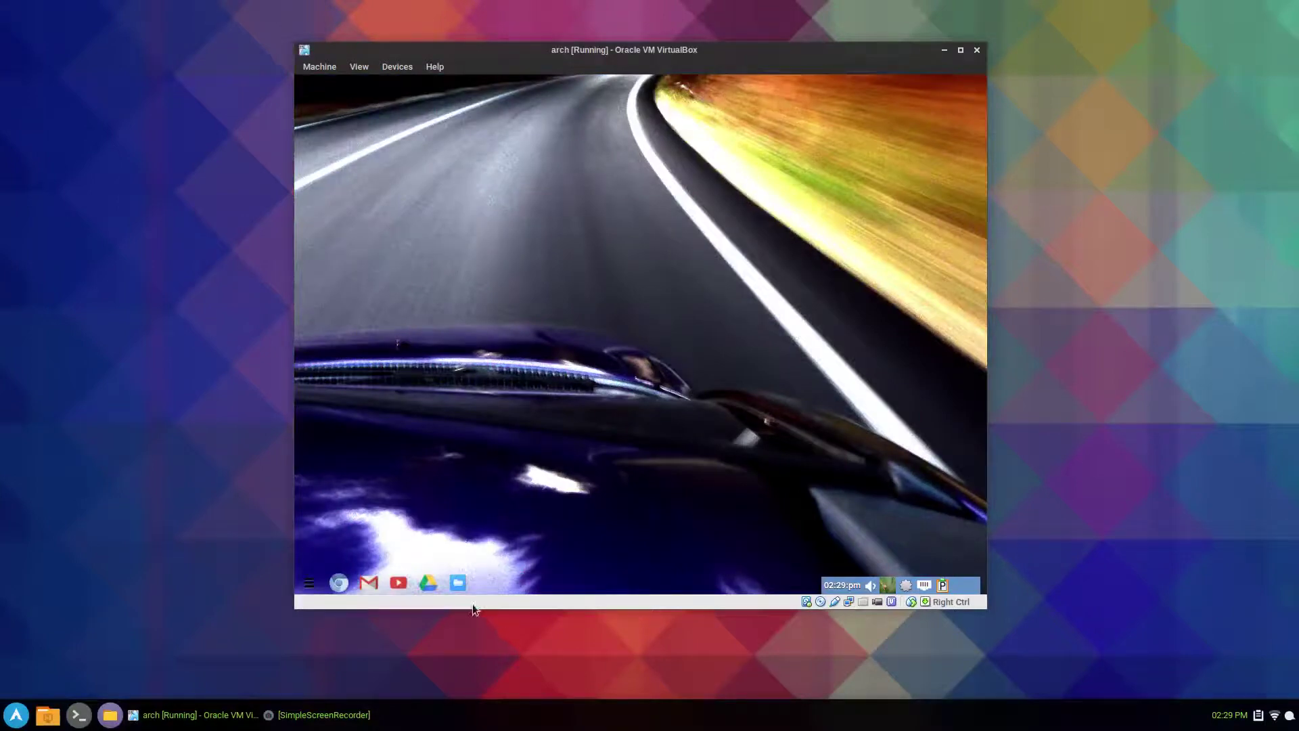
# - Eject ARCH_201505 in Thunar, close Thunar, and open then dismiss the Chromium app launcher
pyautogui.click(458, 583)
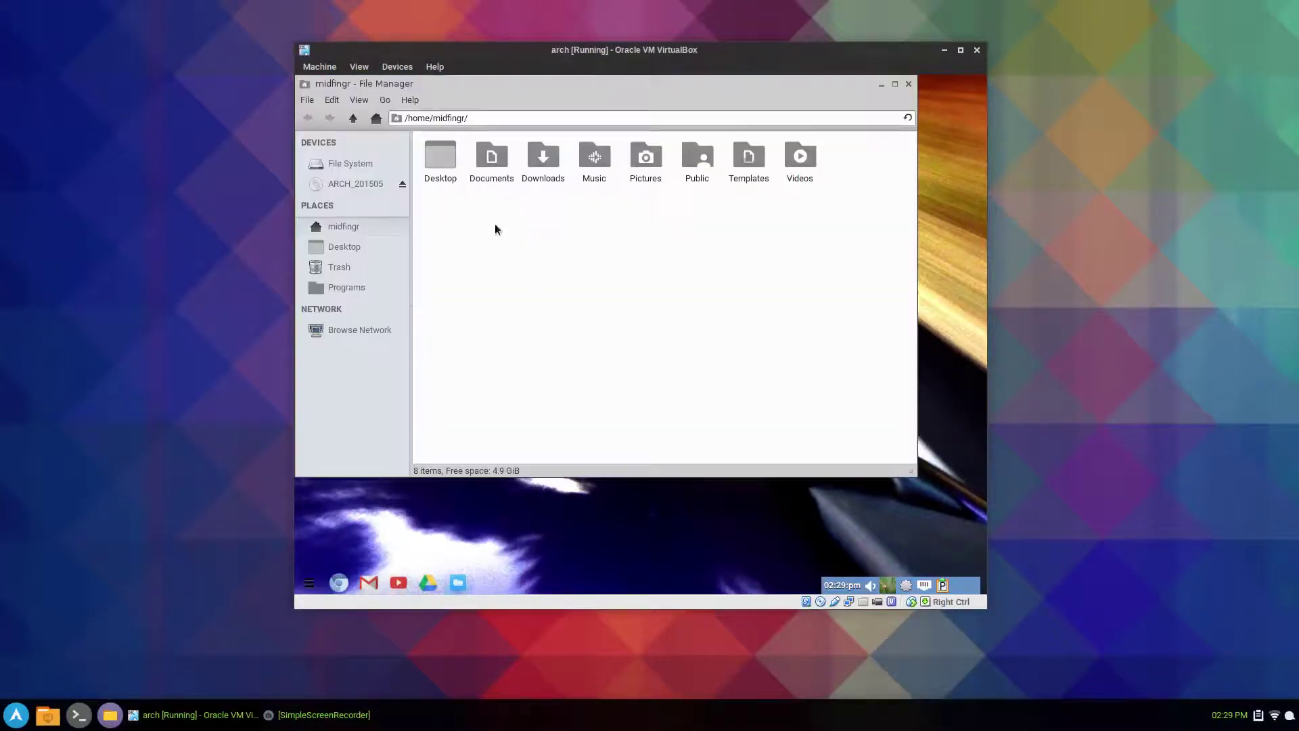
pyautogui.rightClick(356, 184)
pyautogui.click(409, 253)
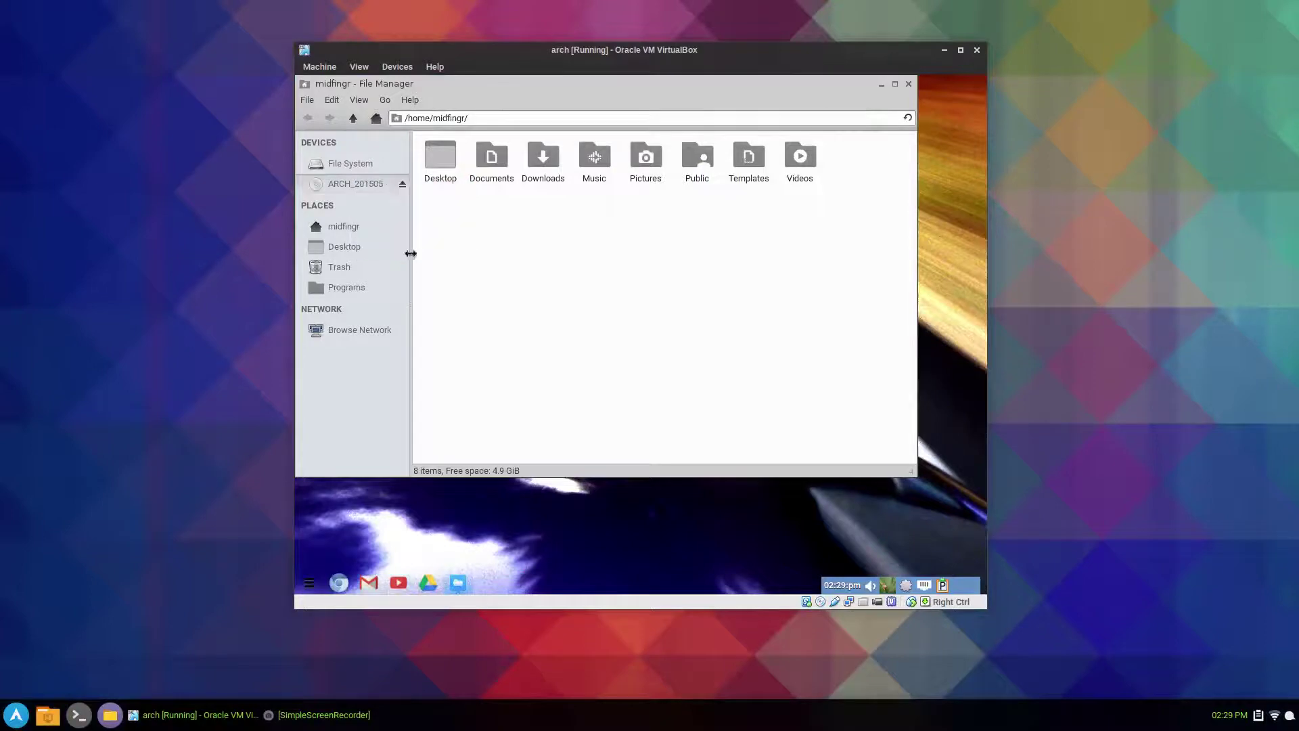
pyautogui.click(908, 85)
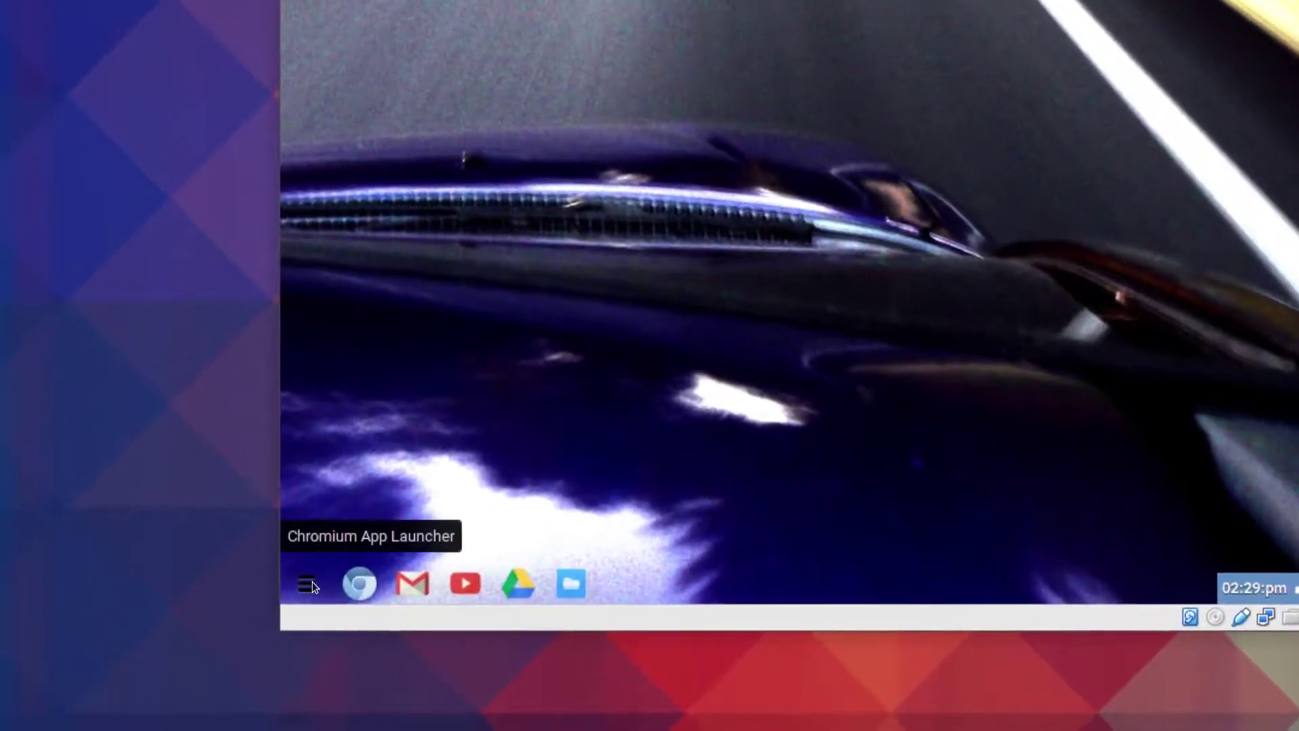
pyautogui.click(307, 583)
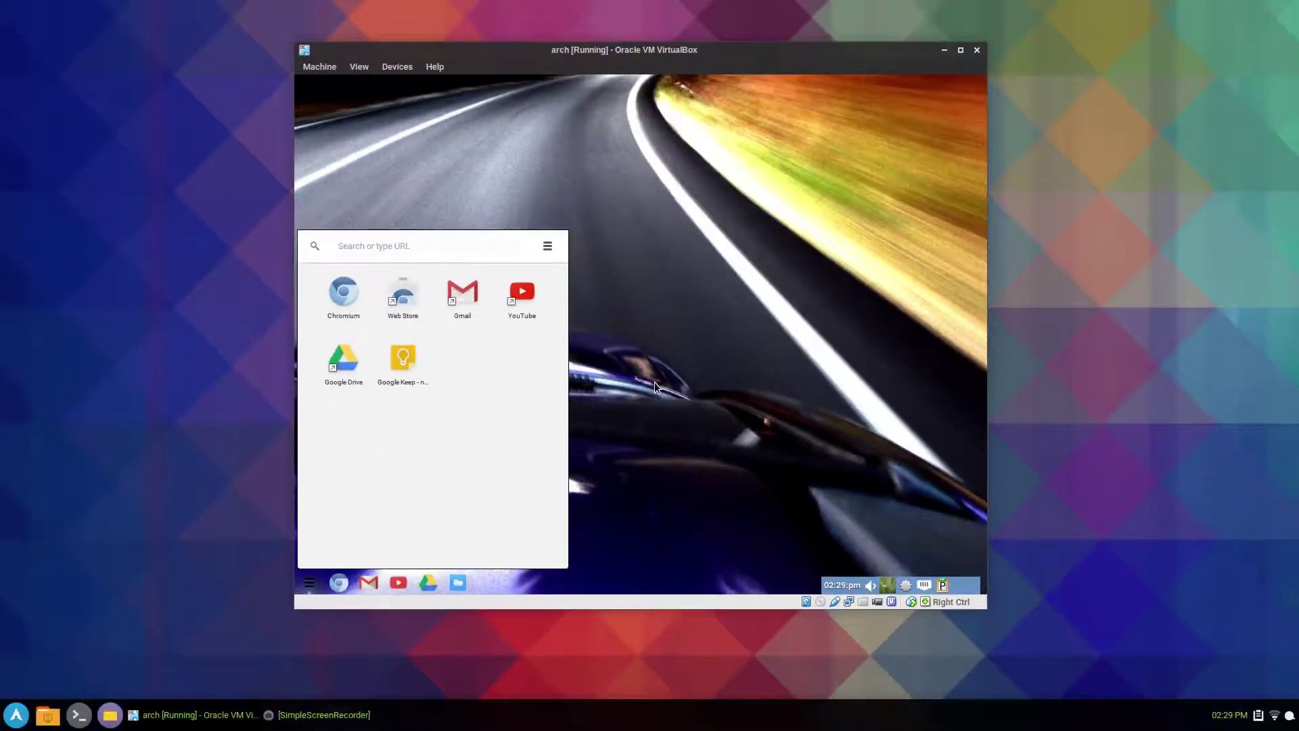
pyautogui.click(655, 386)
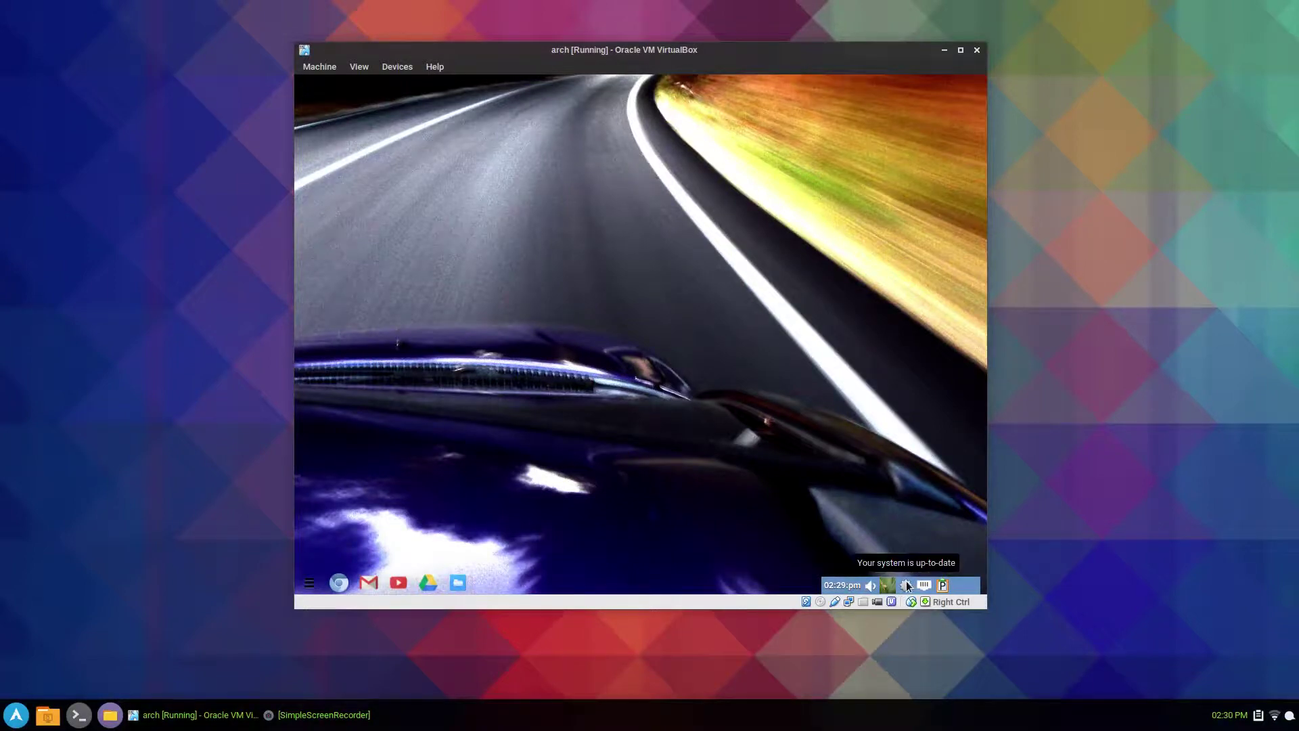
# - Apply the five pending updates through Control Panel's Automated Updates, authenticating with the administrator password
pyautogui.rightClick(627, 307)
pyautogui.click(653, 339)
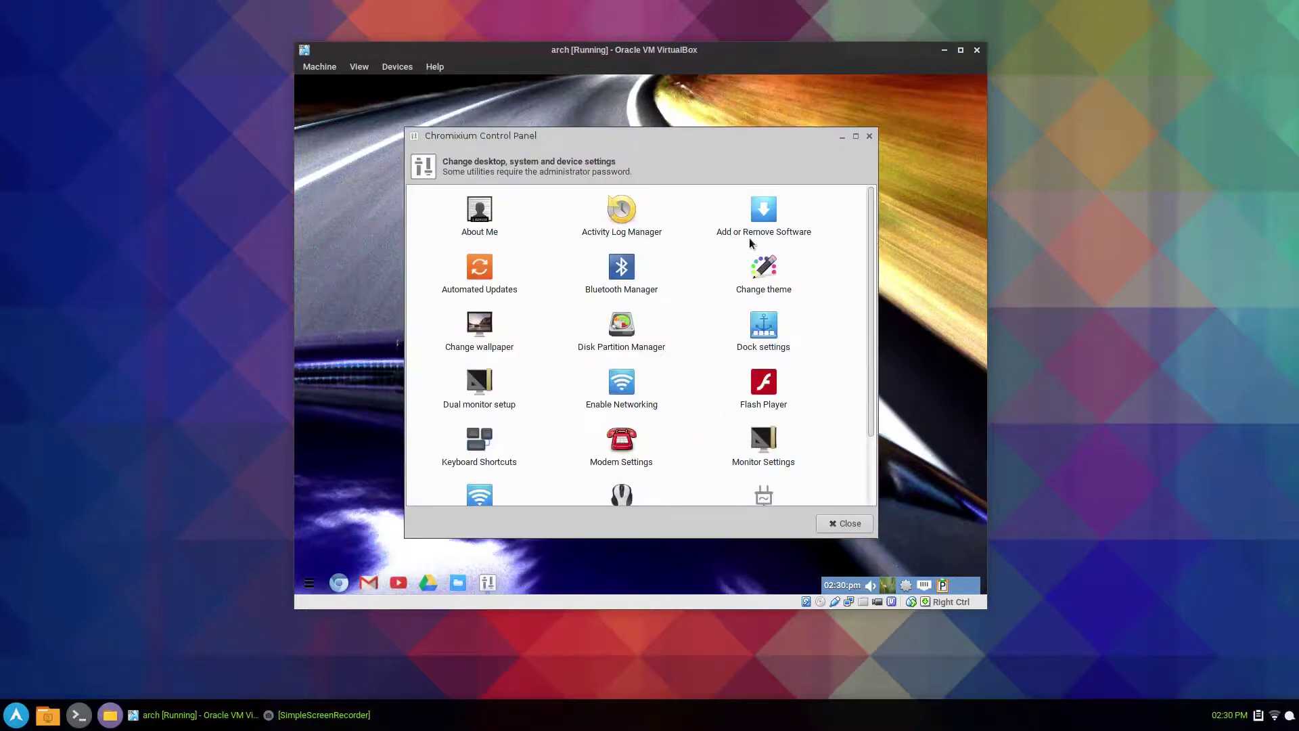
pyautogui.doubleClick(486, 272)
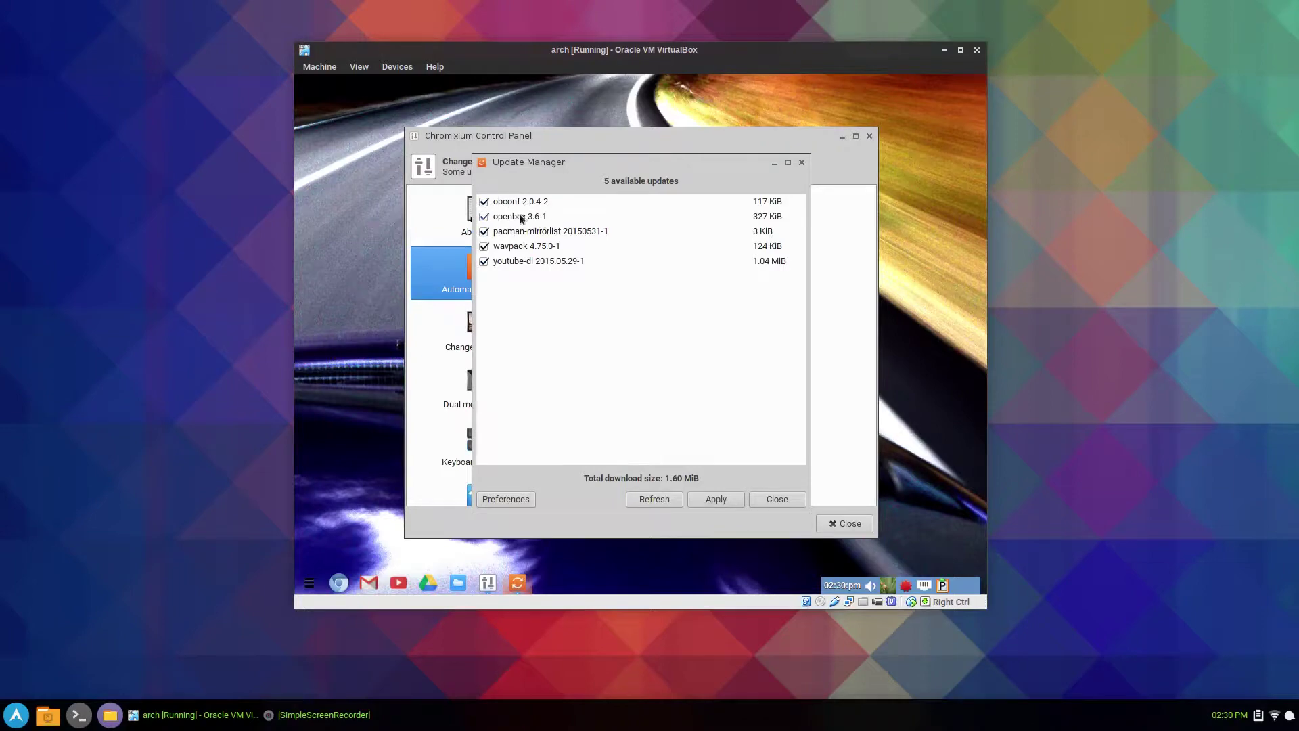
pyautogui.click(716, 498)
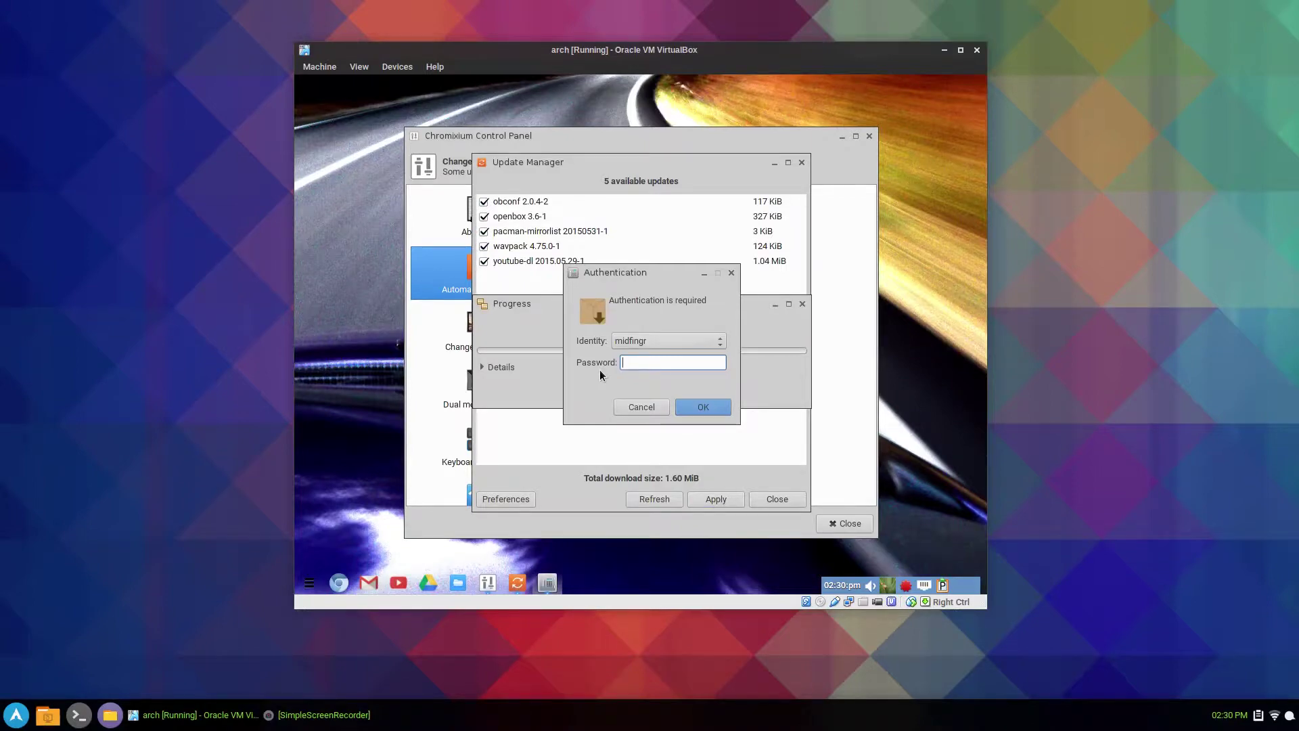
pyautogui.write('•')
pyautogui.press('Return')
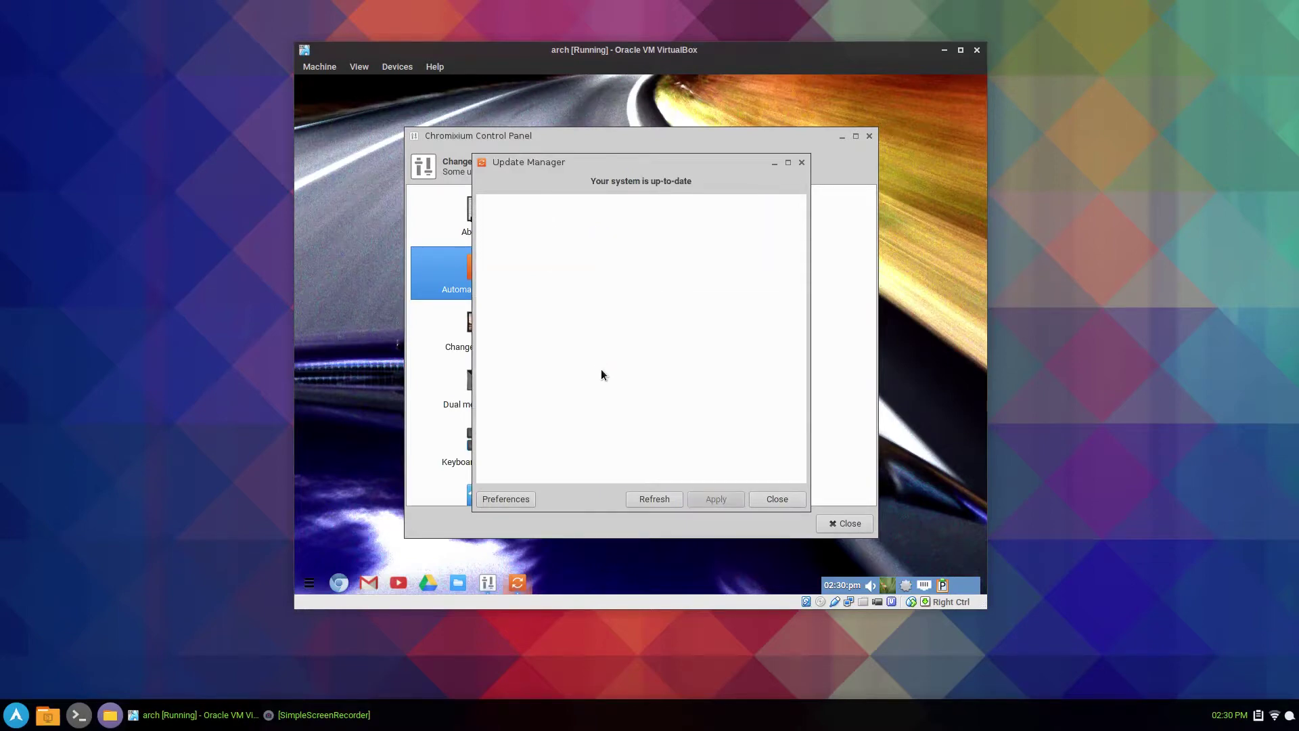
# - Close Update Manager, briefly open Add or Remove Software, then close it and the Chromixium Control Panel
pyautogui.click(777, 501)
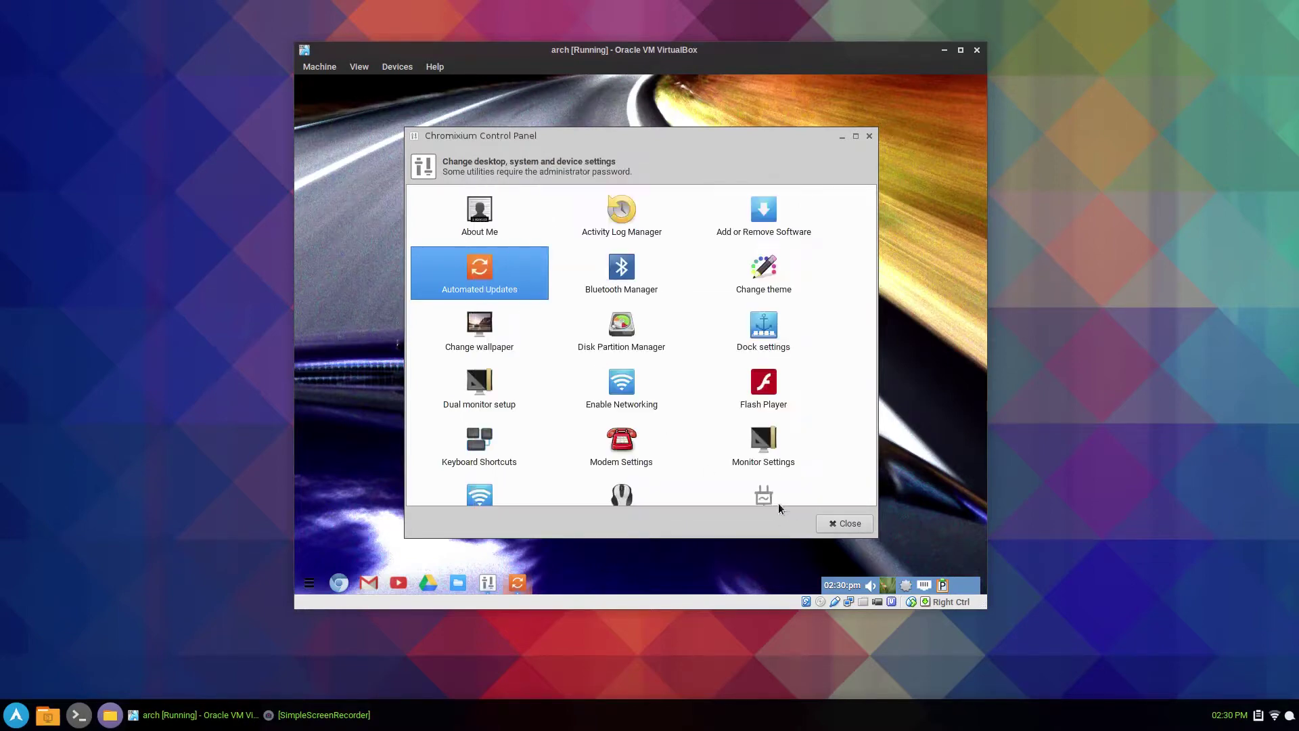
pyautogui.doubleClick(741, 224)
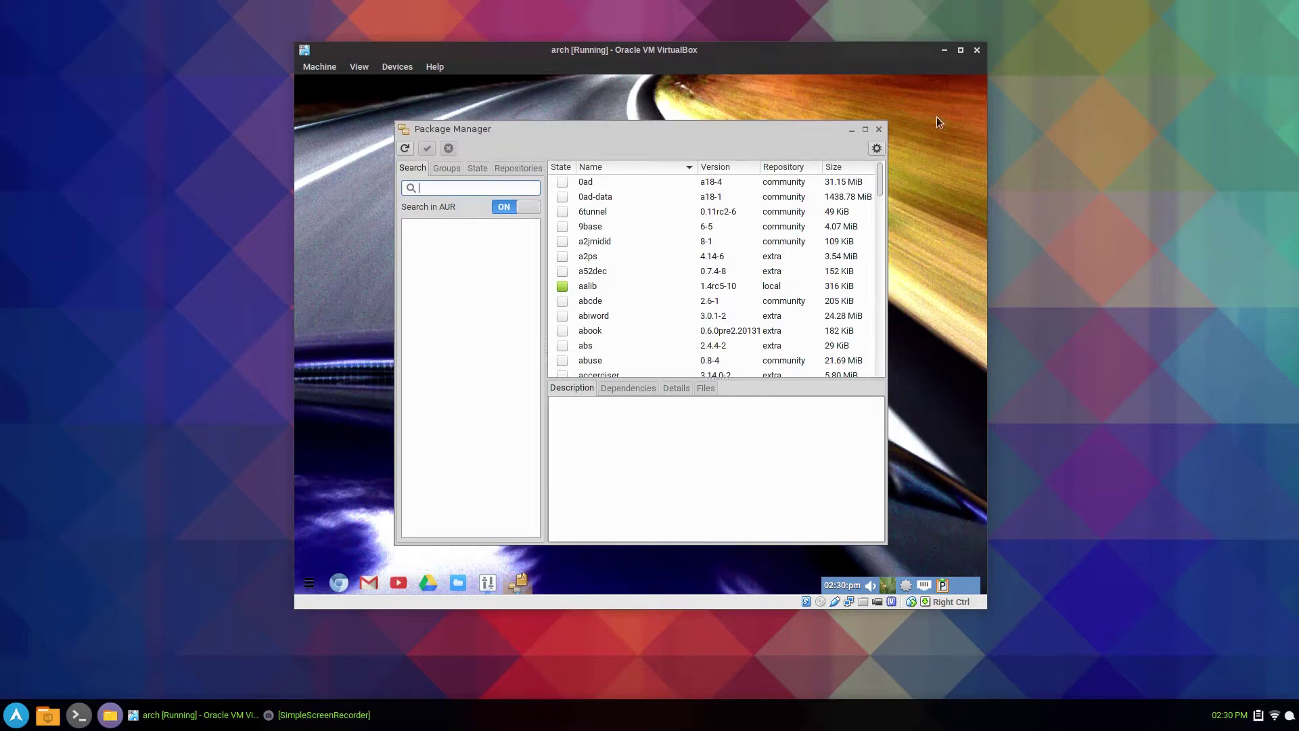
pyautogui.click(878, 129)
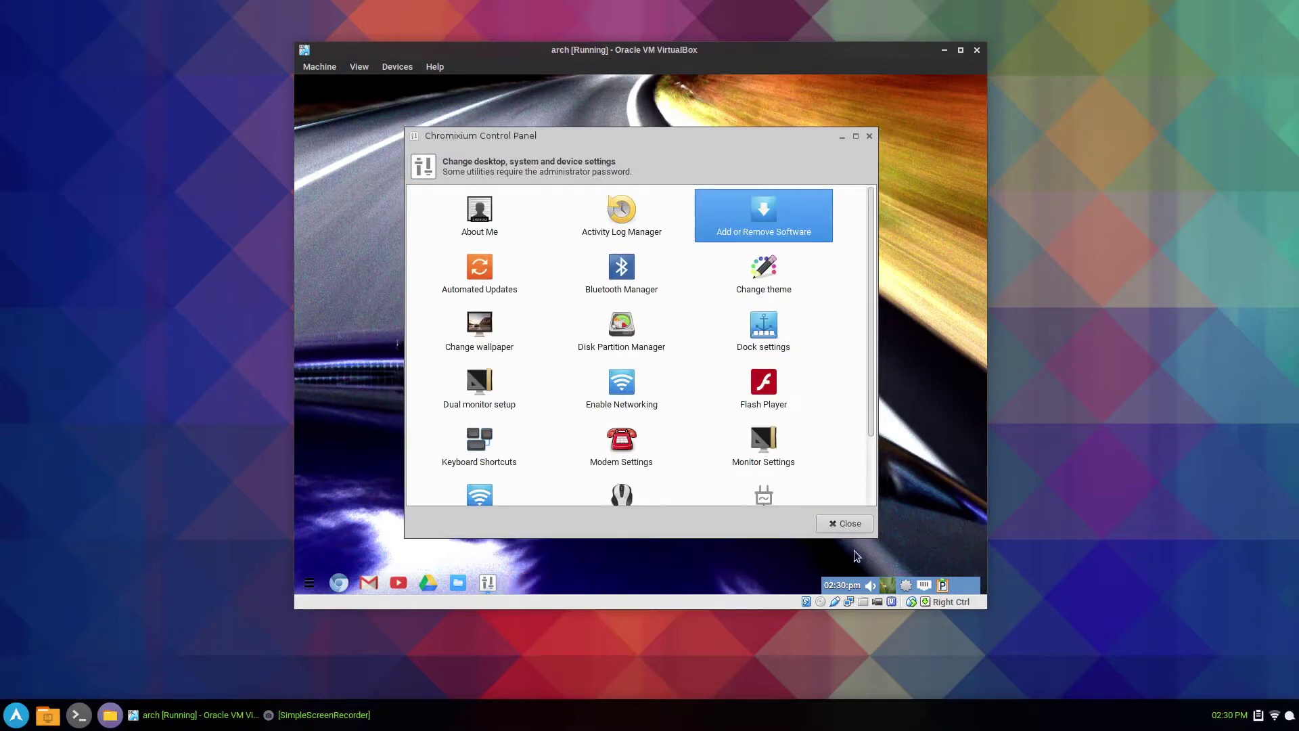
pyautogui.click(845, 525)
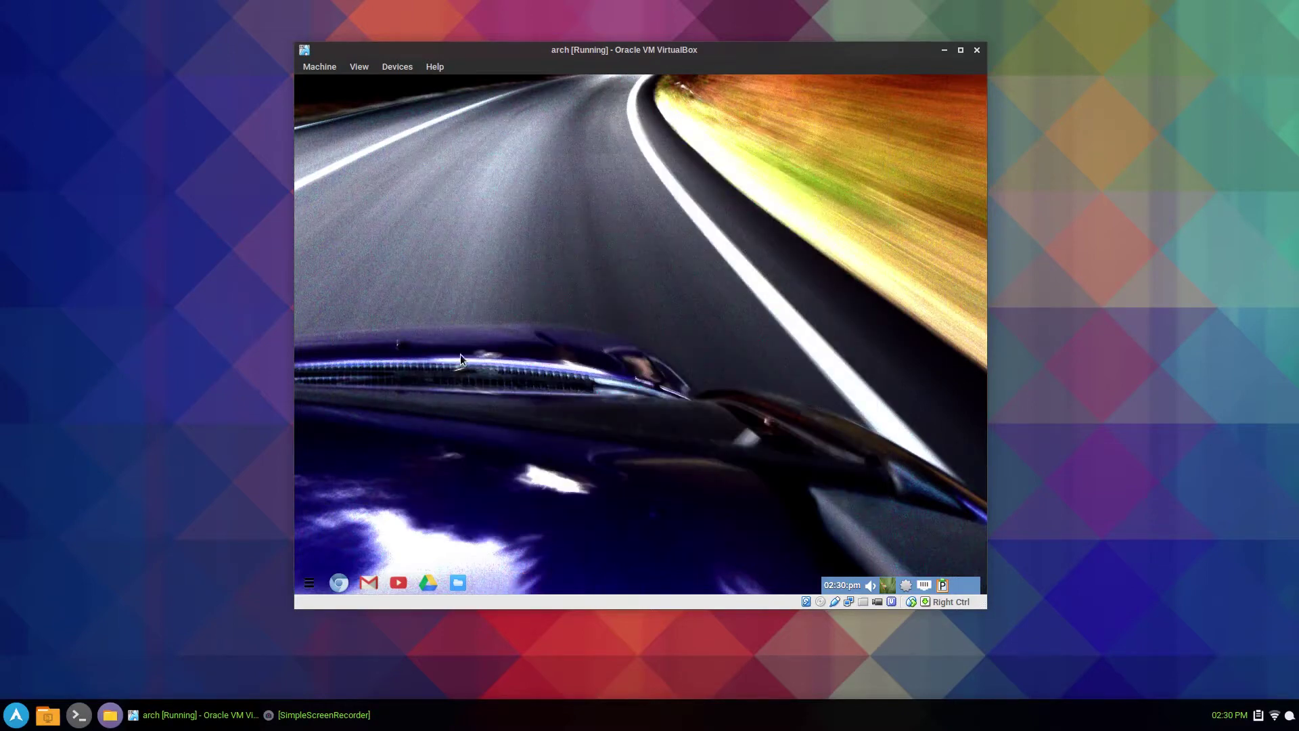